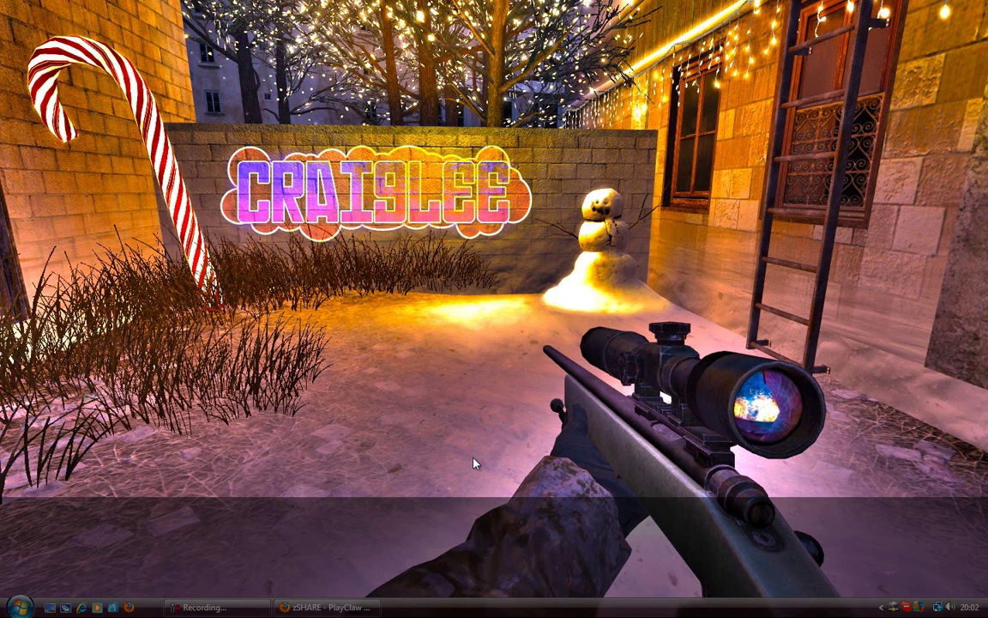
Switch to Firefox and request the PlayClaw Cracked.zip download on the zSHARE page
left_click(326, 607)
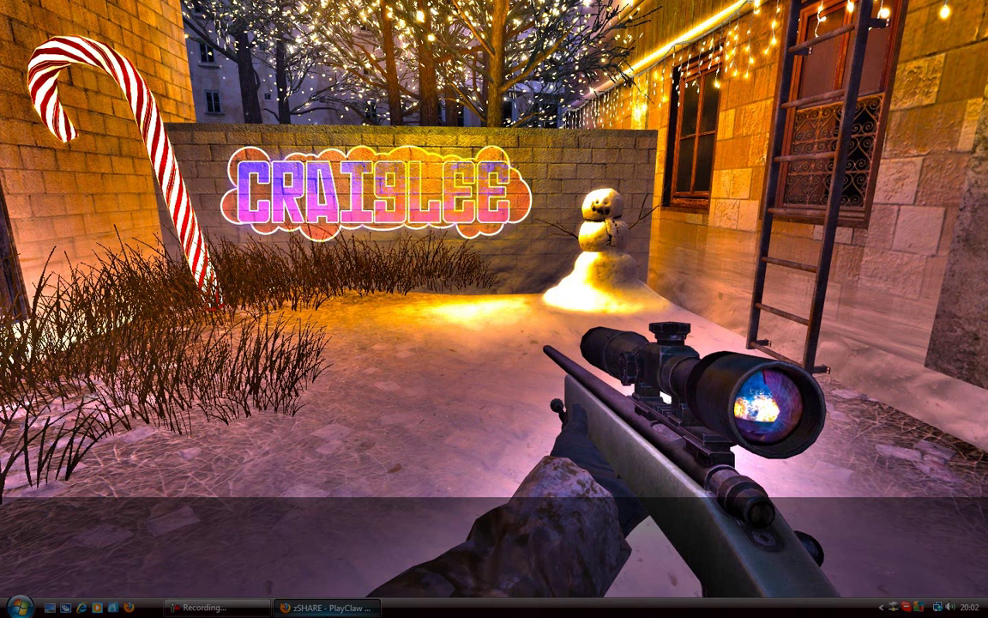
left_click(296, 330)
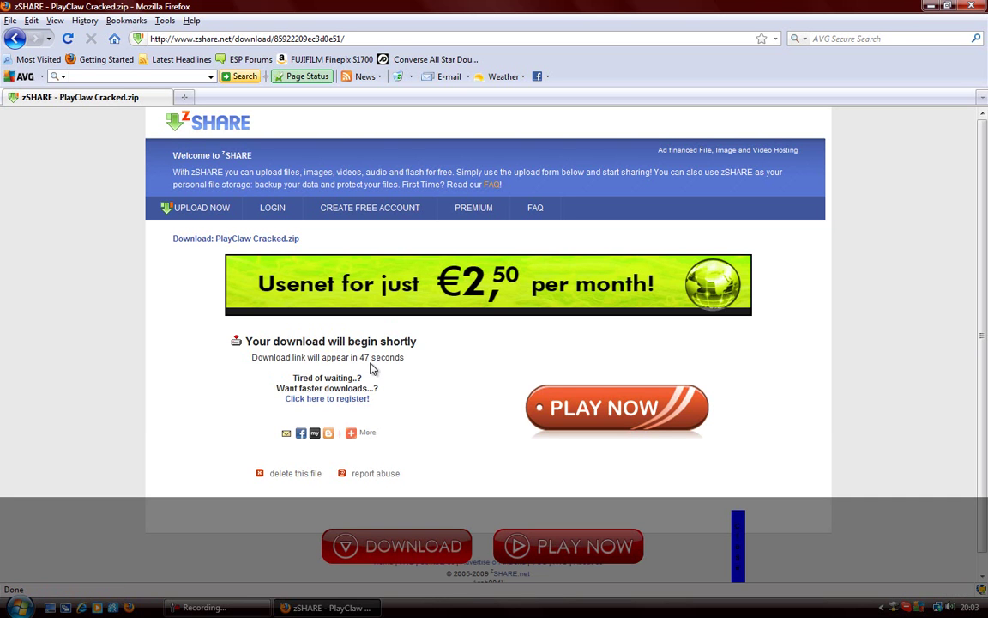
left_click_drag(374, 359, 129, 76)
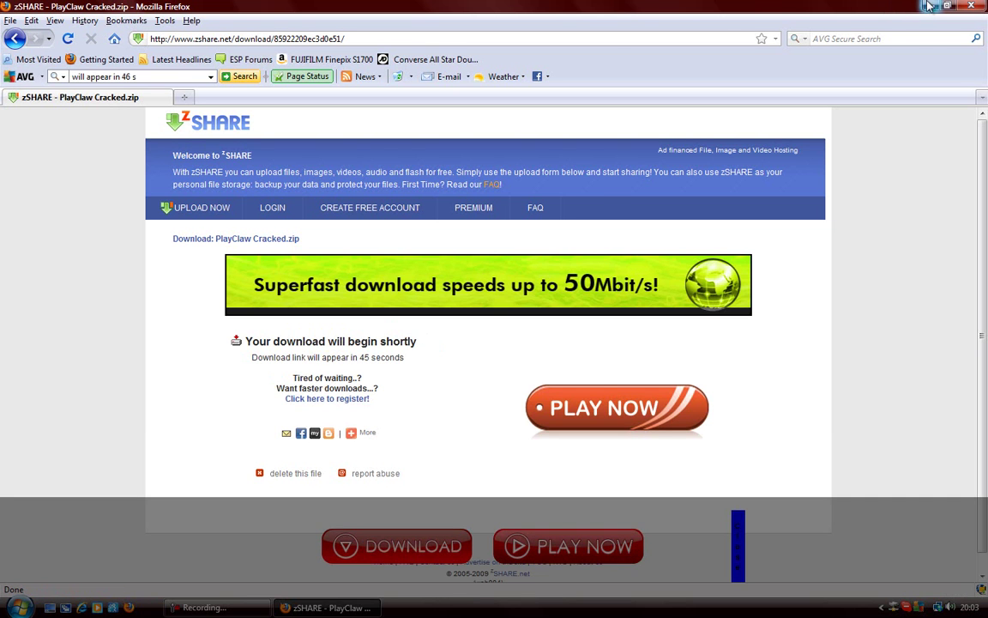
key("super+d")
key("super+d")
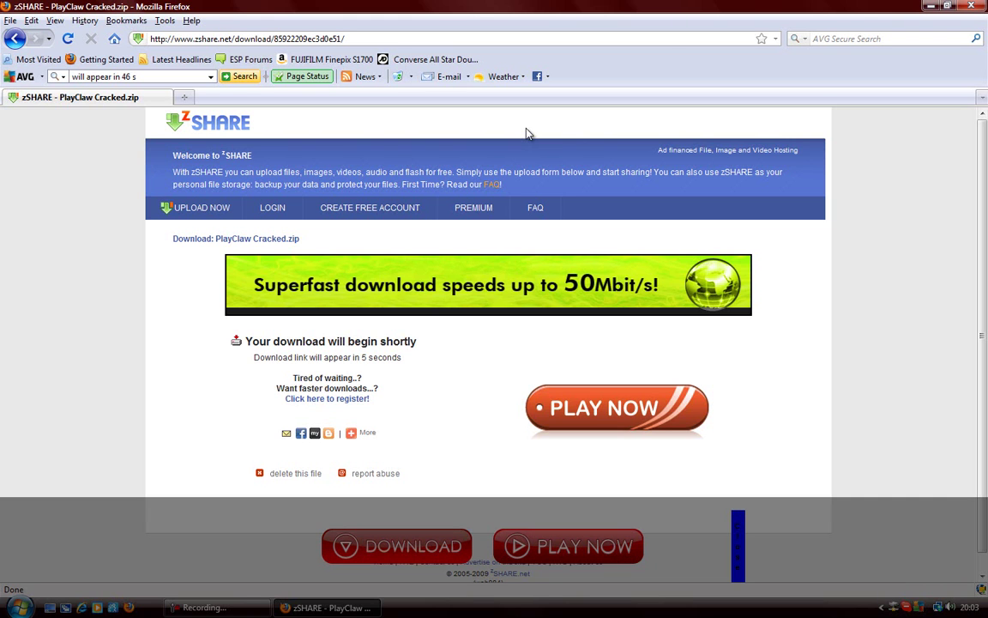
Open the AVG Internet Security user interface and return to the zSHARE download page
left_click(918, 607)
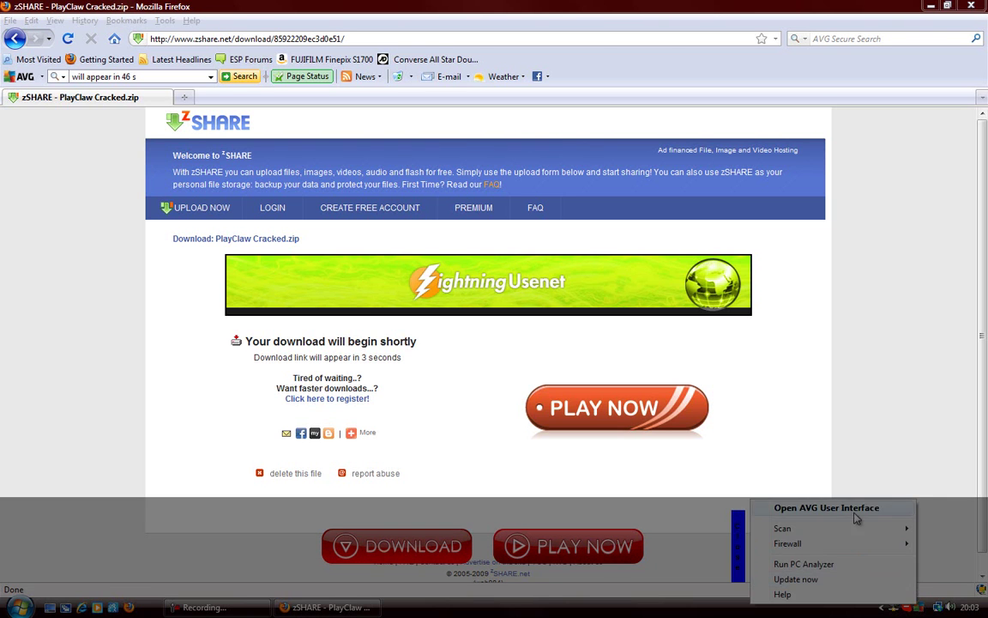
left_click(806, 503)
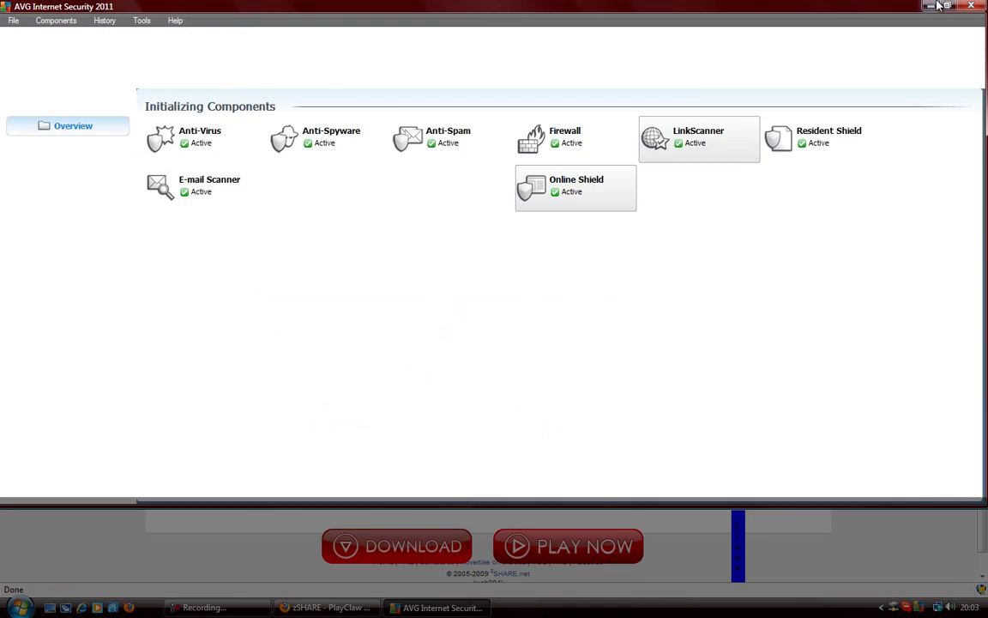
key("alt+Tab")
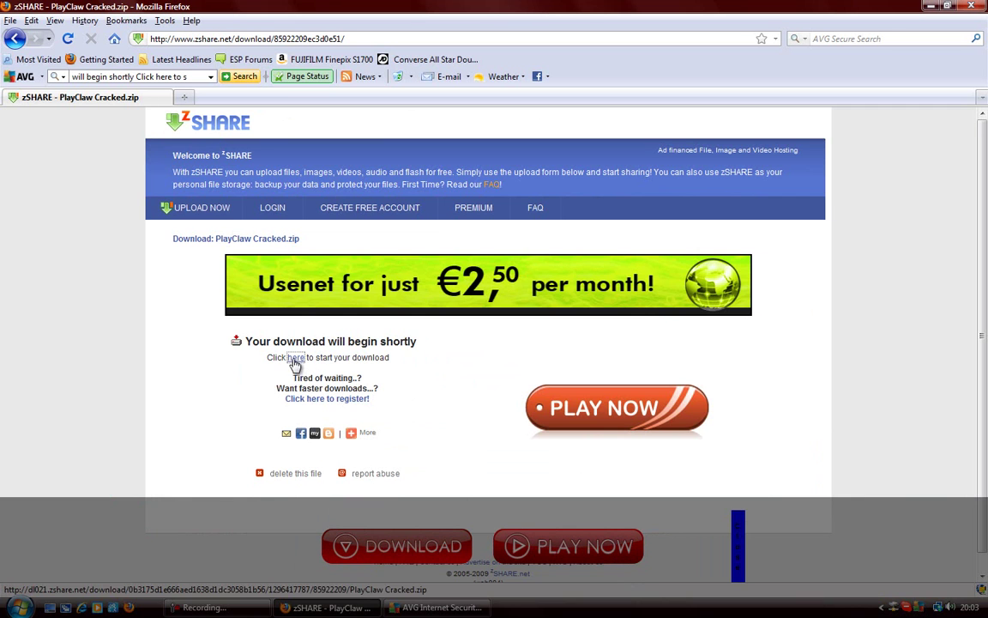
Download PlayClaw Cracked.zip using the Save File option and remove its older duplicate entry from the download list
left_click(296, 358)
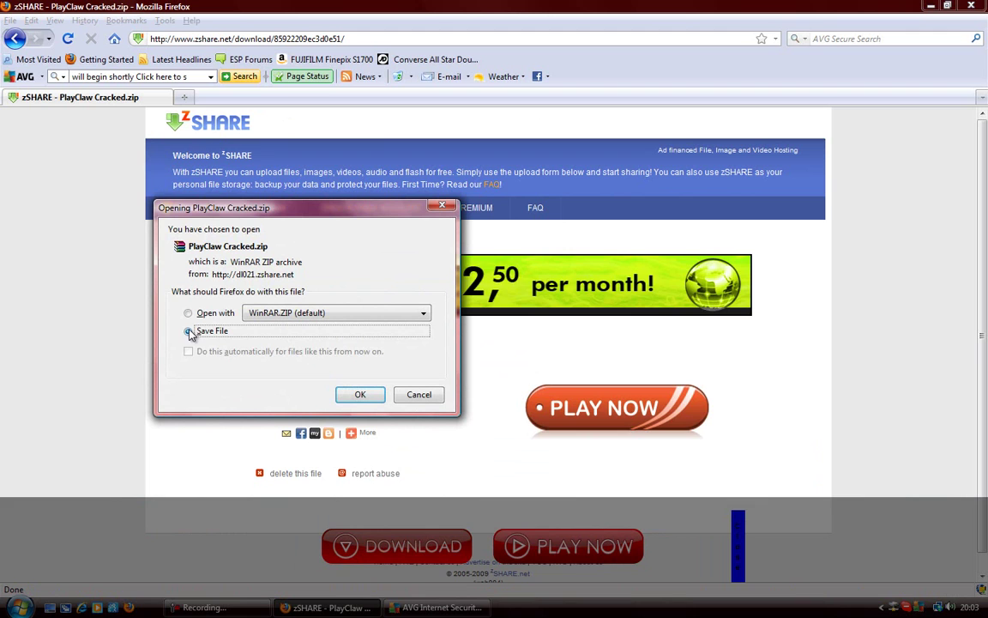
left_click(189, 332)
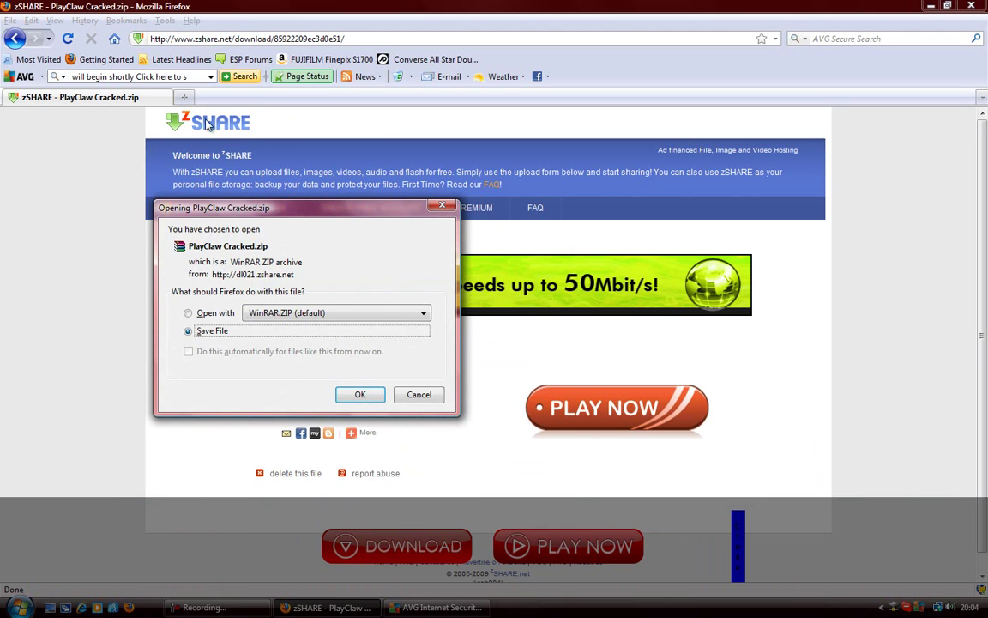
left_click(228, 314)
left_click(217, 332)
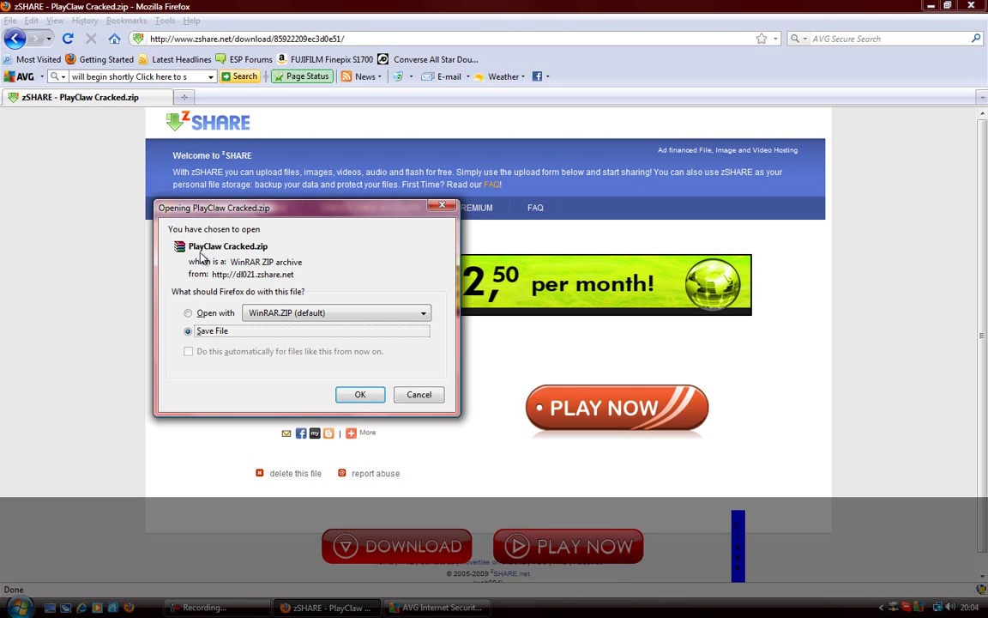
left_click(354, 394)
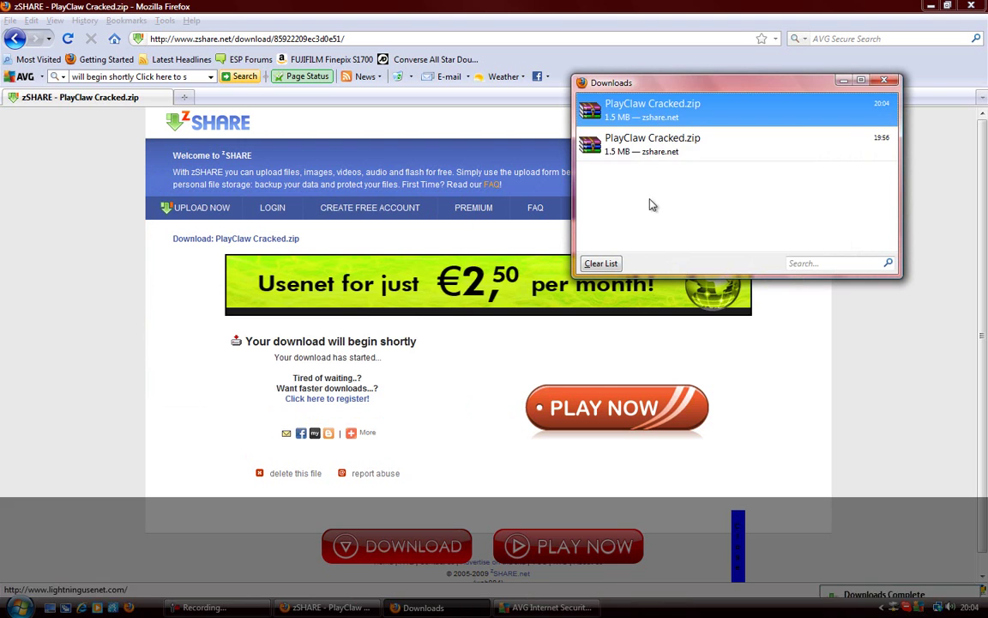
left_click(672, 147)
key("Delete")
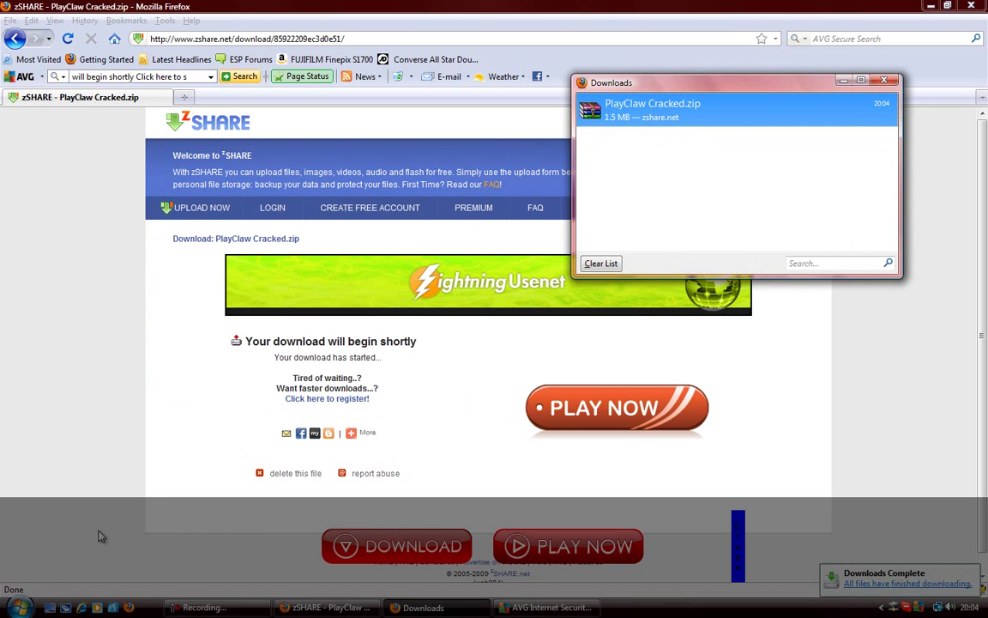
Scan the PlayClaw Cracked archive in the Downloads folder with AVG and close AVG
key("super")
left_click(61, 294)
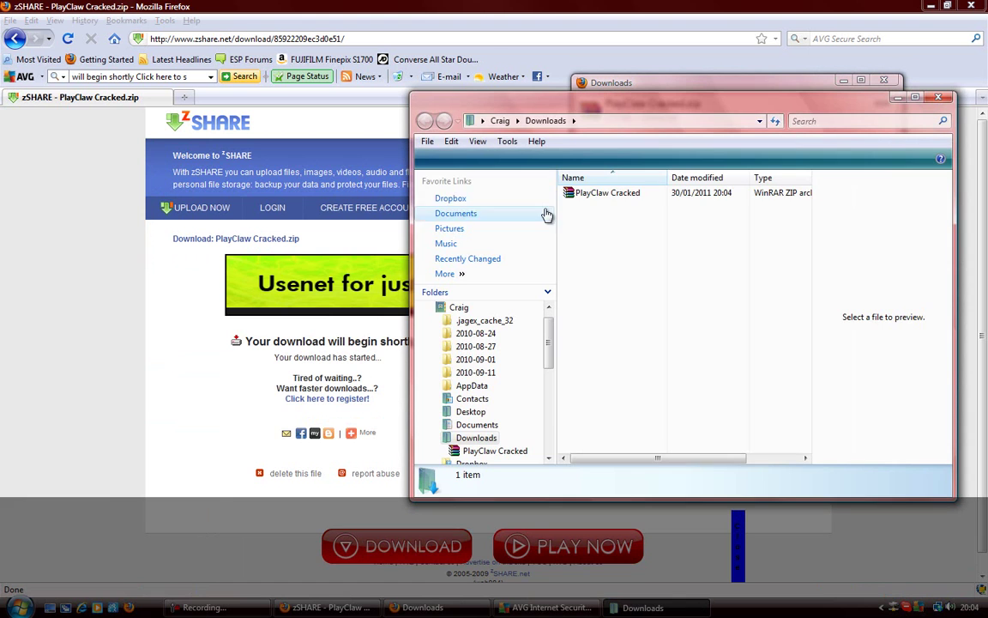
right_click(603, 193)
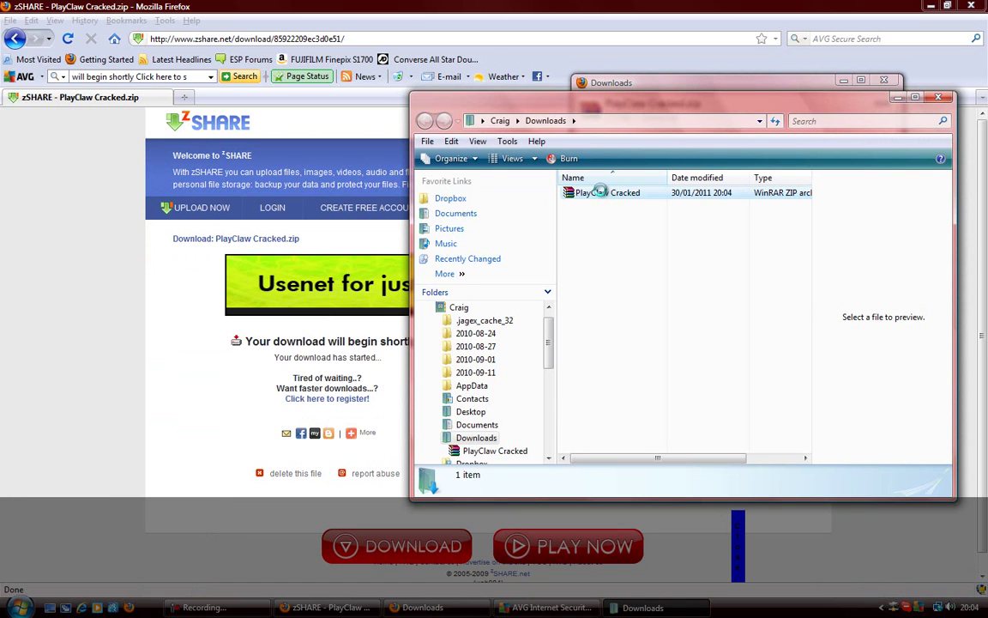
left_click(630, 282)
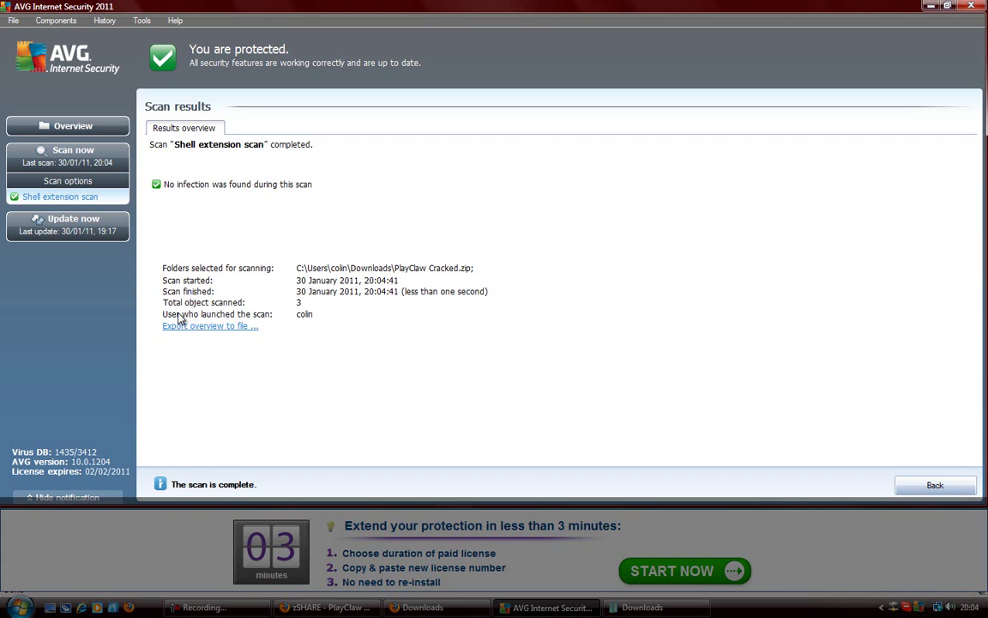
left_click(910, 485)
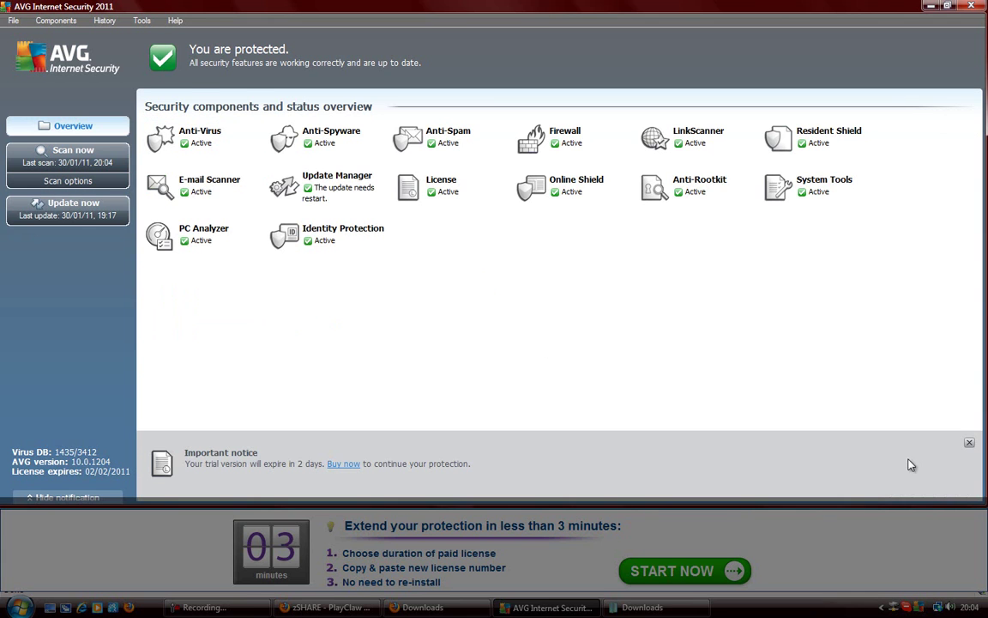
left_click(970, 6)
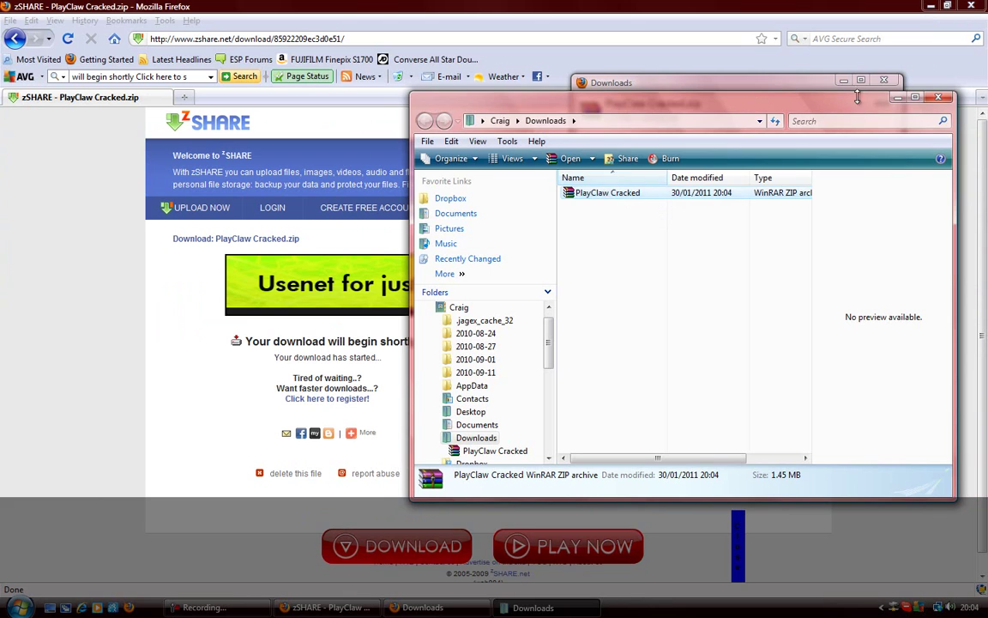
Close Firefox and its download list, and open the PlayClaw Cracked archive in WinRAR
left_click(776, 82)
left_click(885, 80)
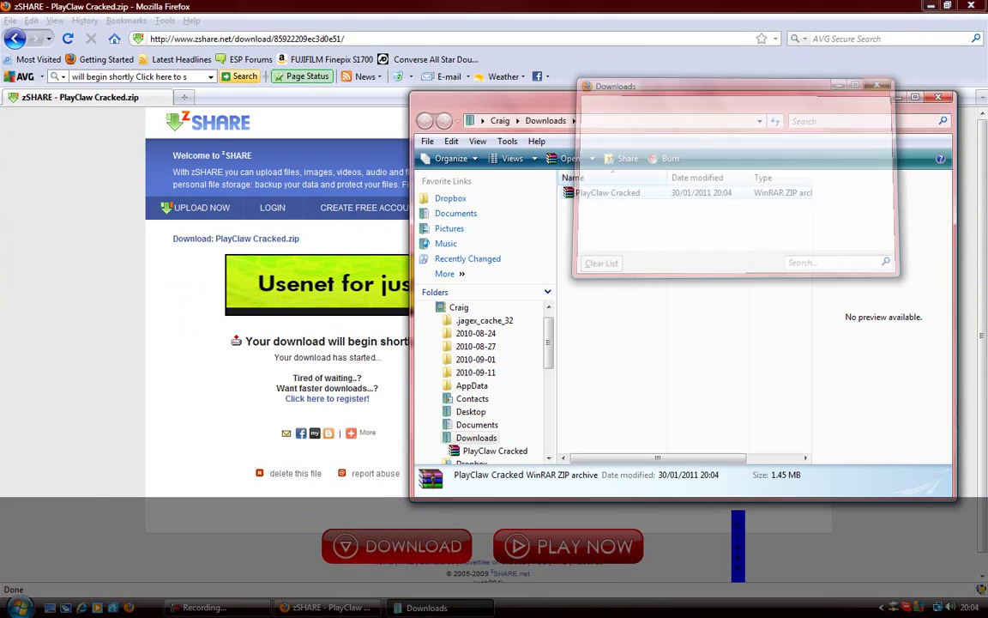
key("alt+F4")
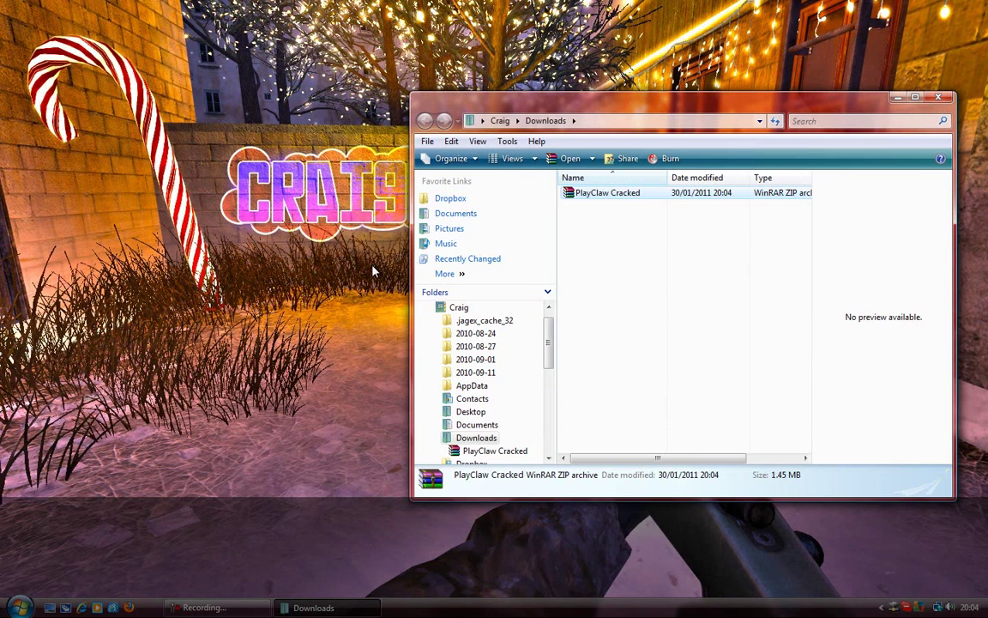
double_click(609, 194)
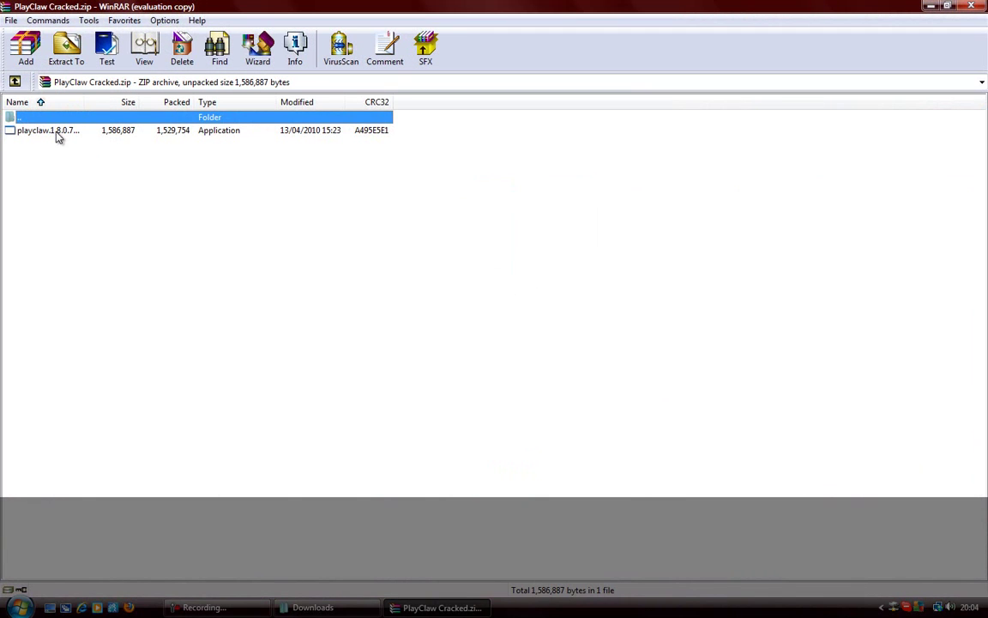
left_click(566, 305)
left_click(48, 133)
left_click(66, 47)
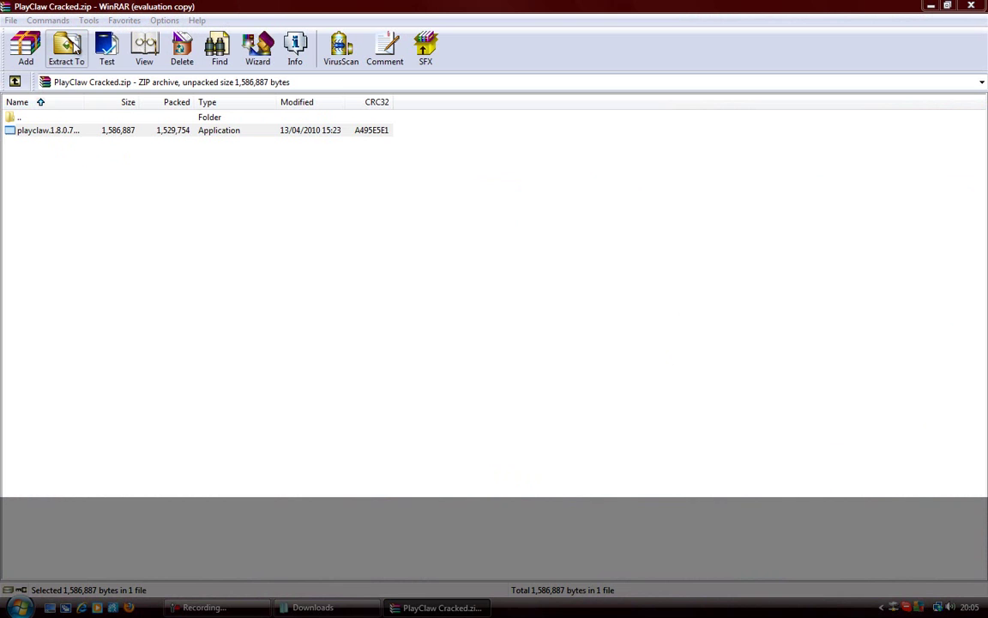
left_click(528, 224)
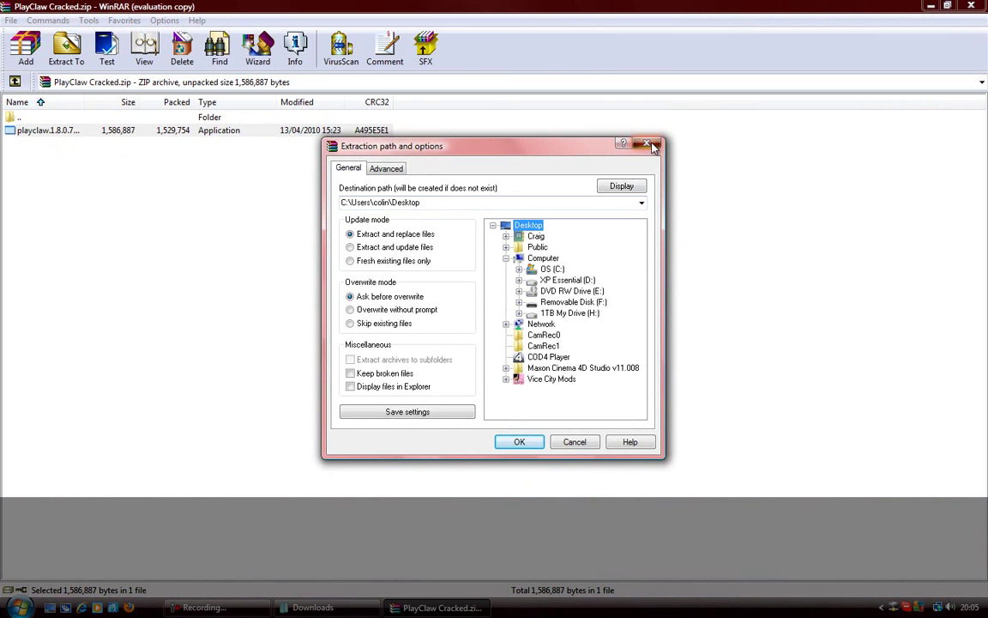
key("Return")
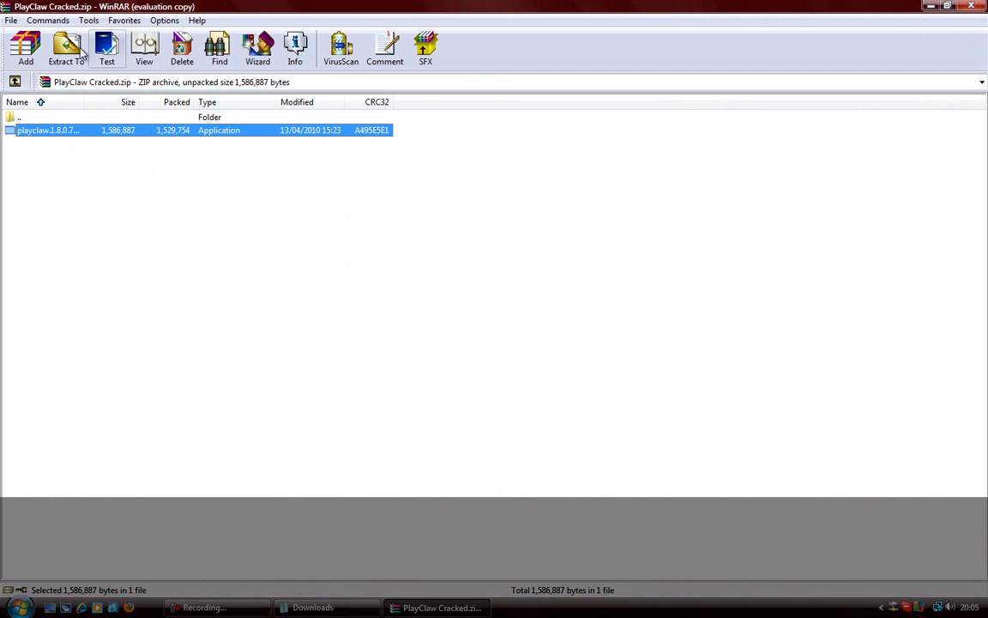
Launch the playclaw.1.8.0.7 installer from the archive and review its destination folder without changing it
double_click(59, 132)
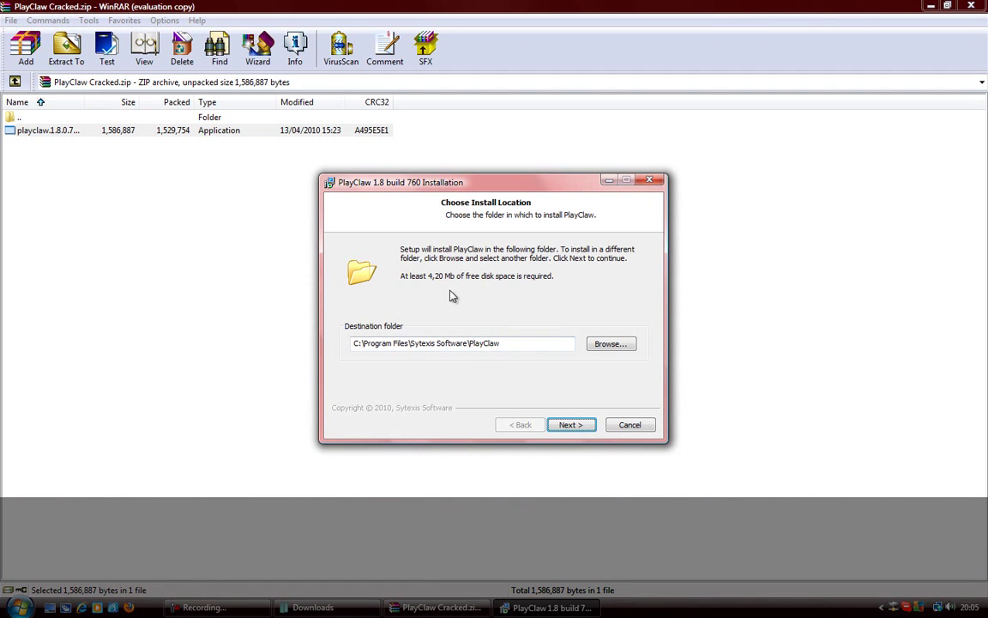
left_click_drag(505, 343, 393, 343)
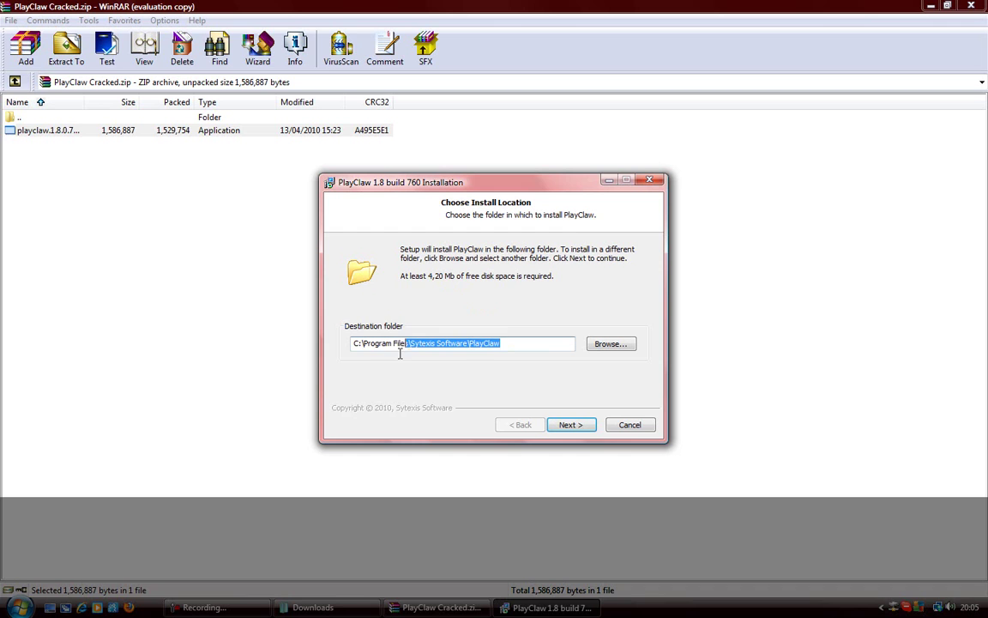
left_click(381, 345)
left_click_drag(505, 342, 393, 343)
left_click(373, 343)
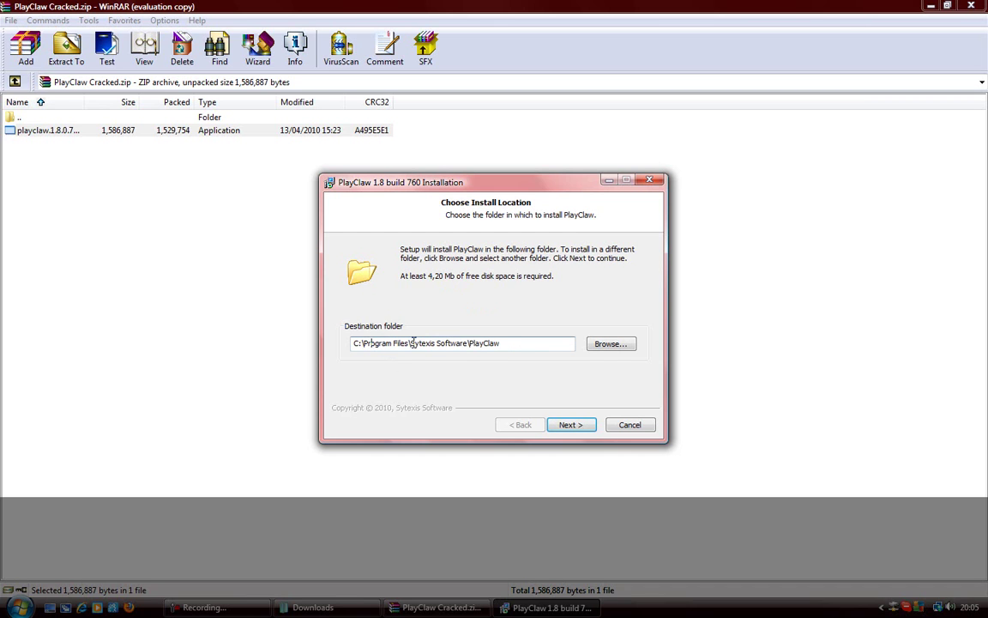
left_click(610, 347)
left_click(590, 195)
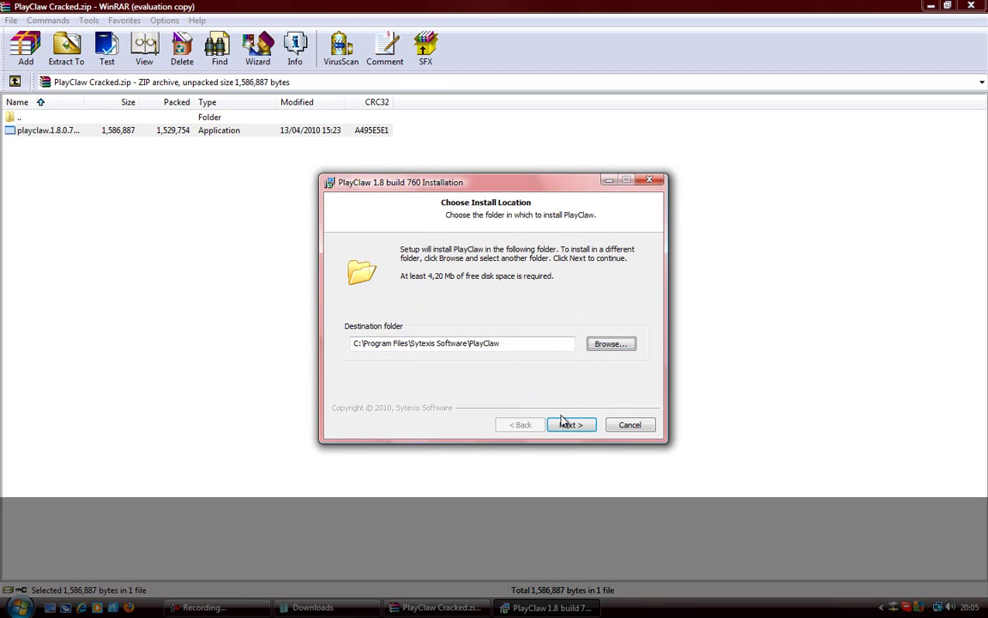
Install PlayClaw in the default folder with a desktop icon, and close the wizard, WinRAR and the Downloads folder
left_click(576, 424)
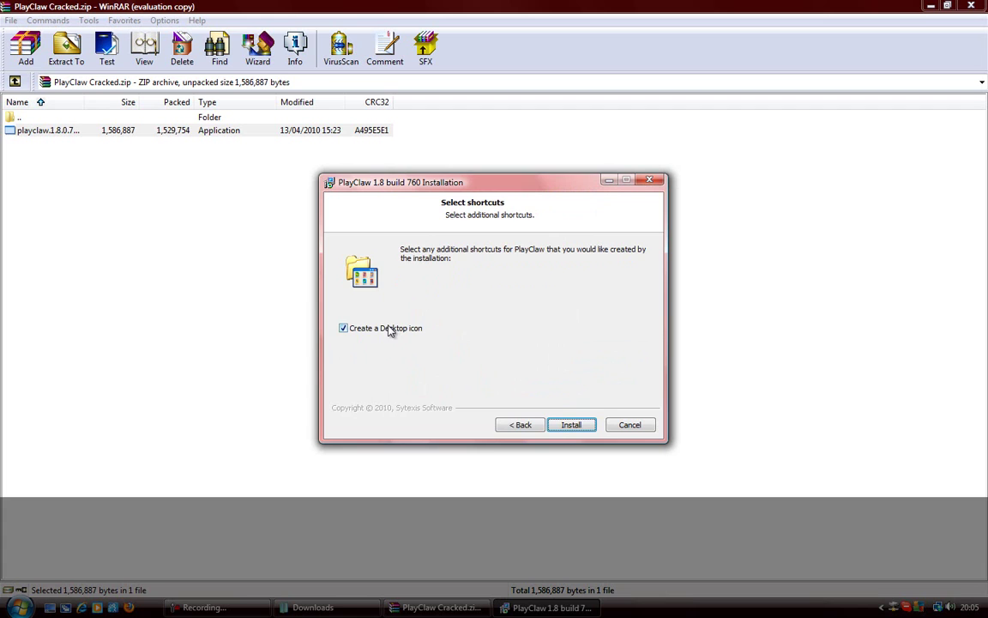
left_click(572, 425)
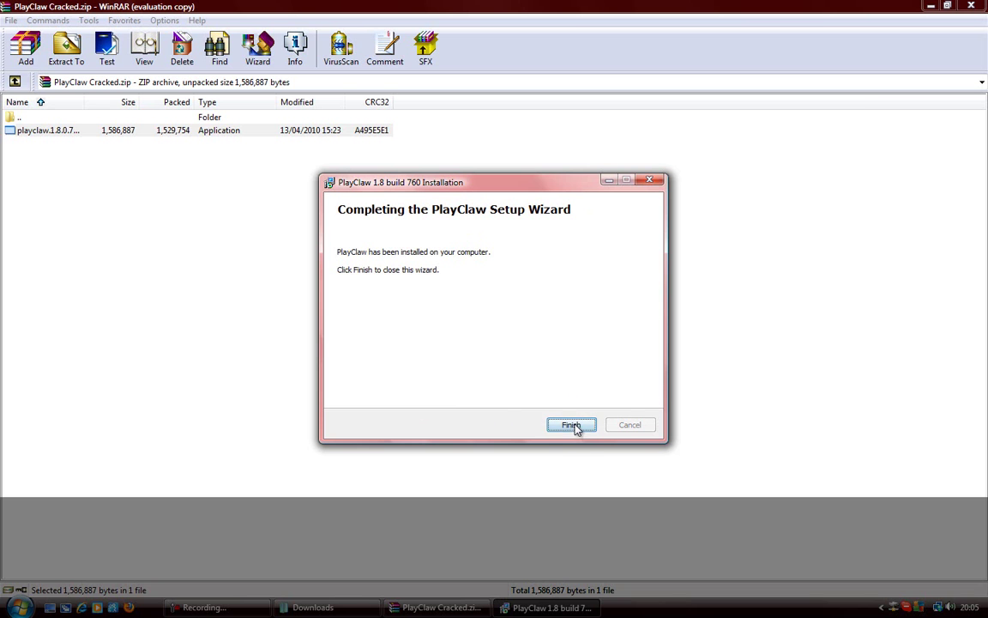
left_click(571, 426)
key("alt+F4")
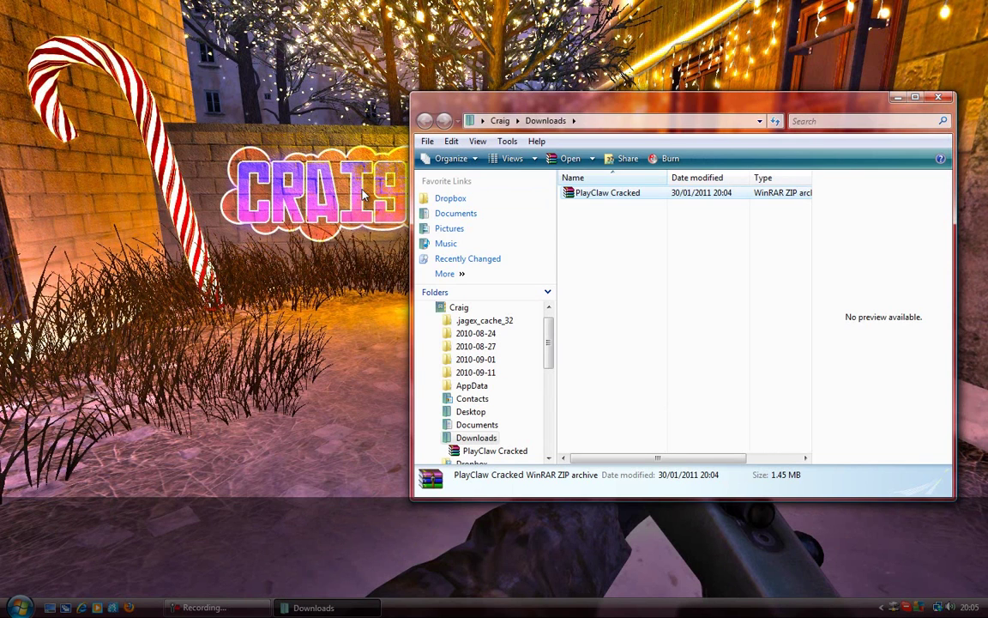
key("alt+F4")
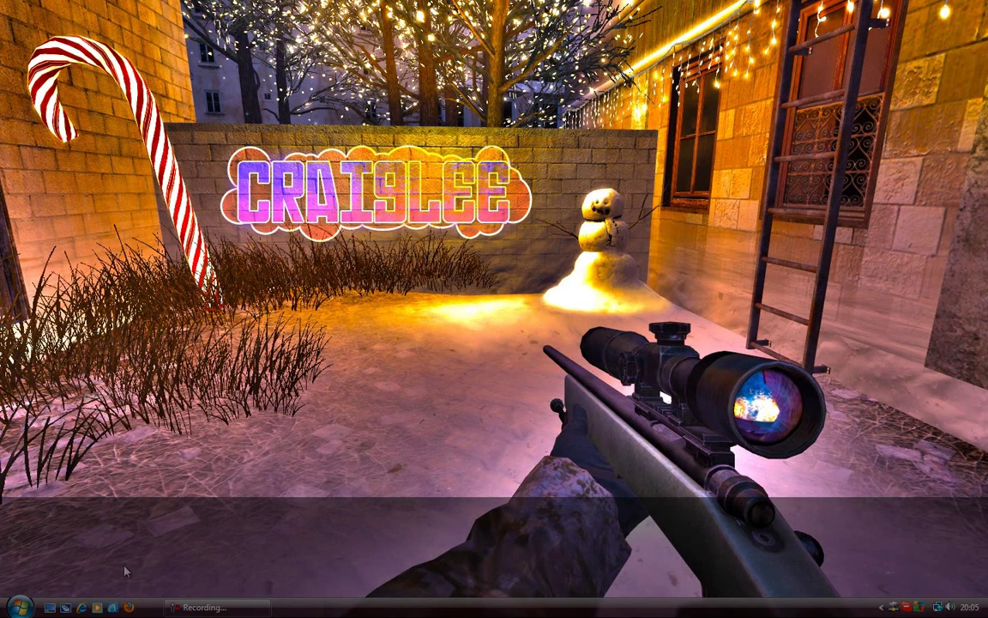
Look through the list of installed programs, search it for "playclaw" and clear the search
left_click(19, 607)
left_click(43, 561)
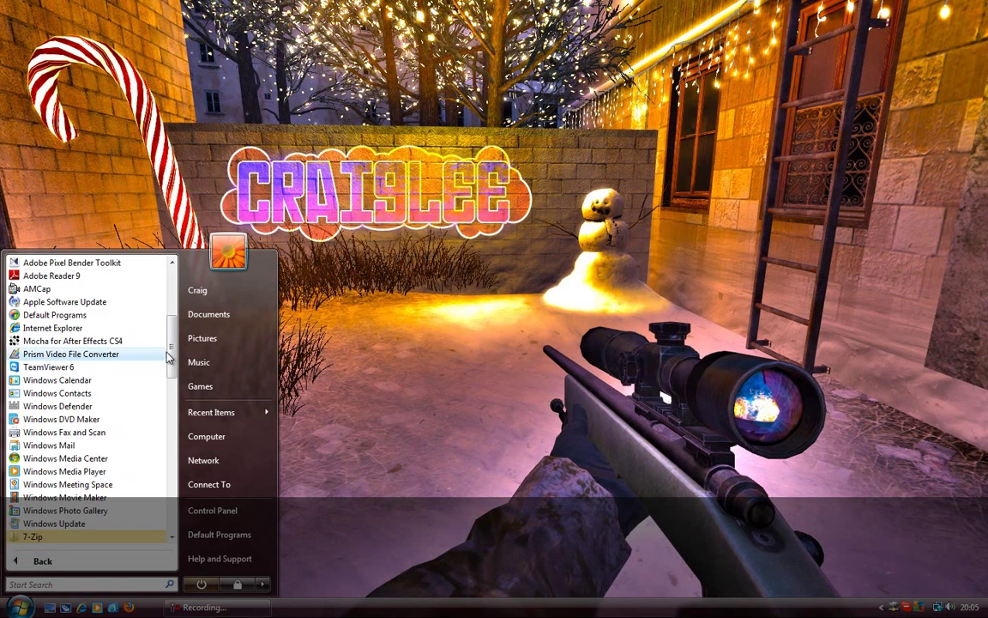
left_click_drag(169, 359, 181, 498)
left_click(59, 584)
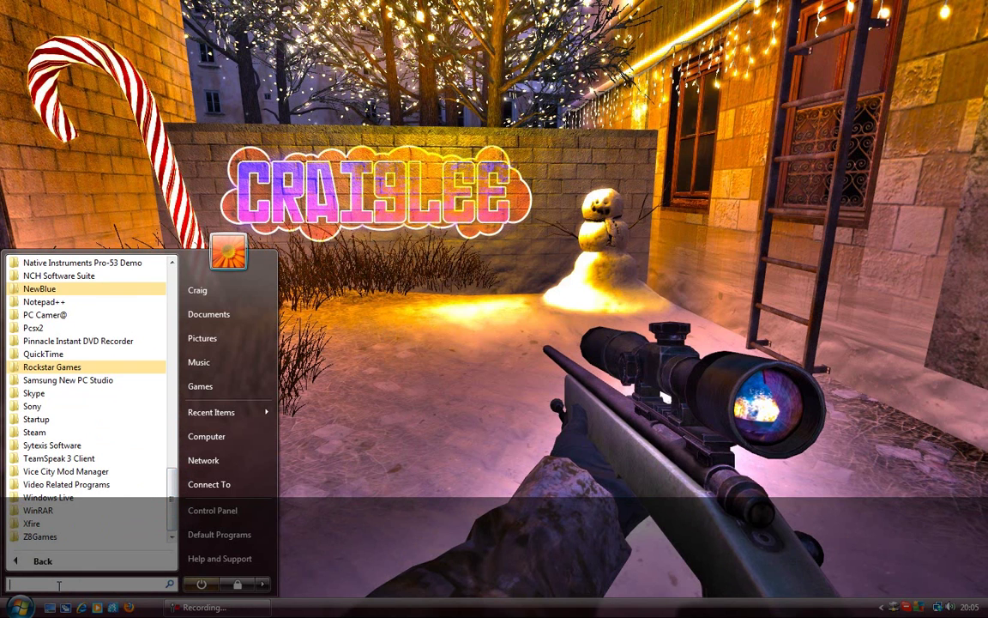
type("playclaw")
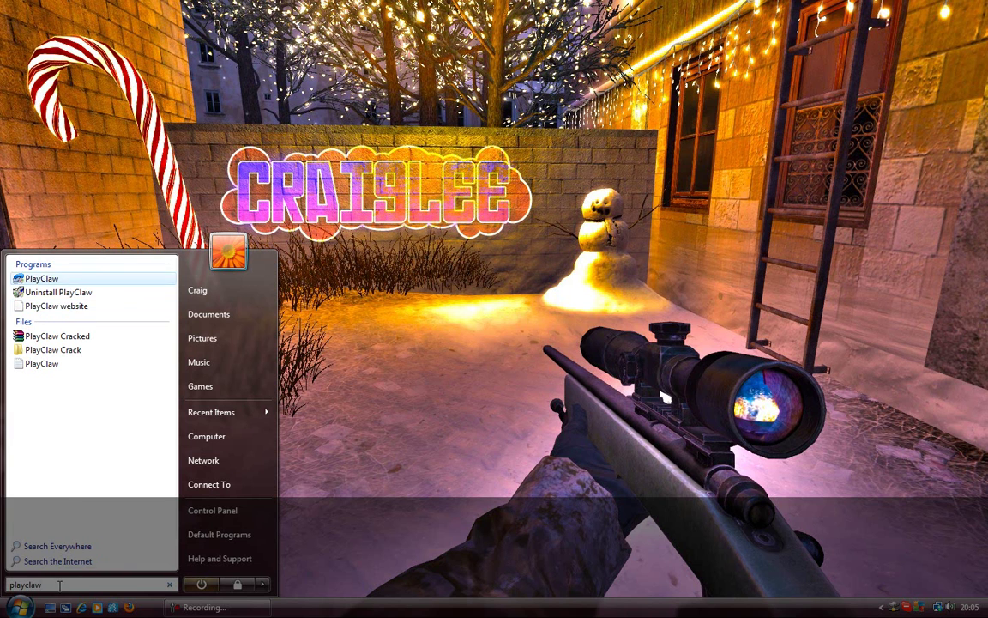
key("Escape")
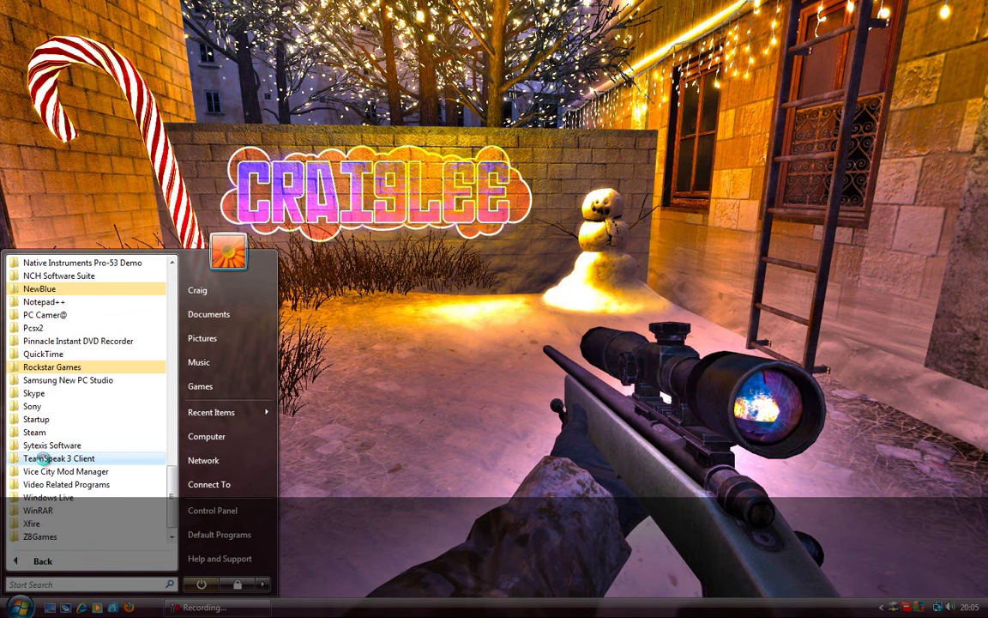
Launch PlayClaw from the Sytexis Software program folder and move its window closer to the middle of the desktop
left_click(54, 457)
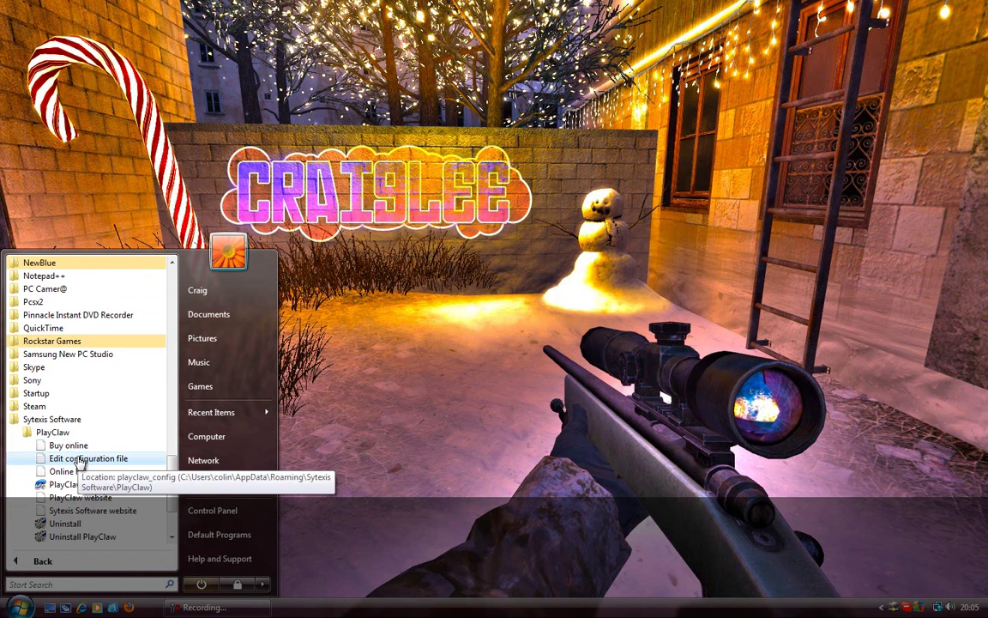
left_click(67, 485)
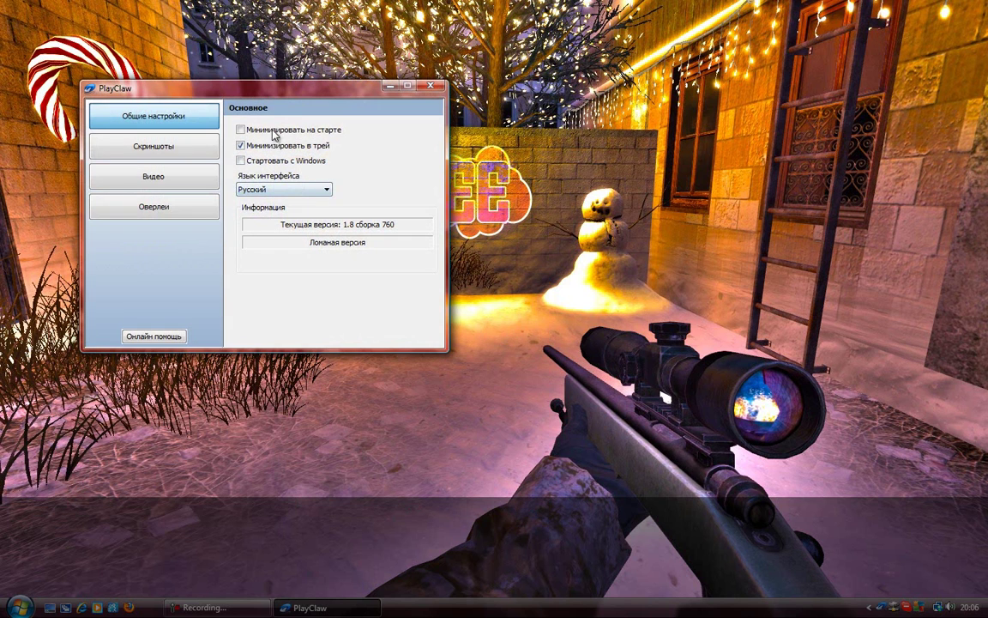
left_click_drag(240, 88, 441, 133)
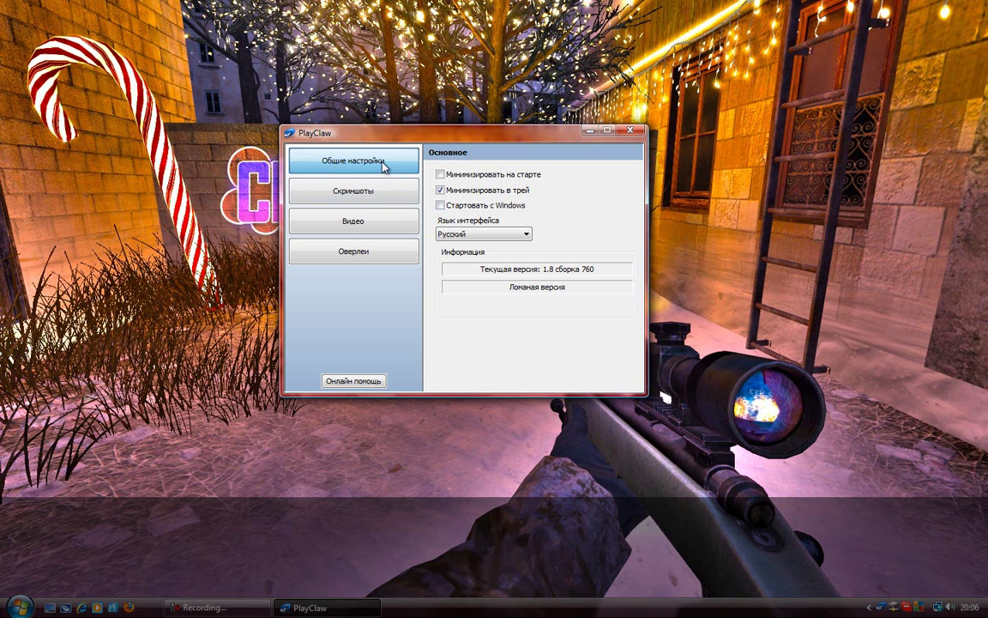
Change the PlayClaw interface language to English, restart the program to apply it and reposition its window
left_click(467, 234)
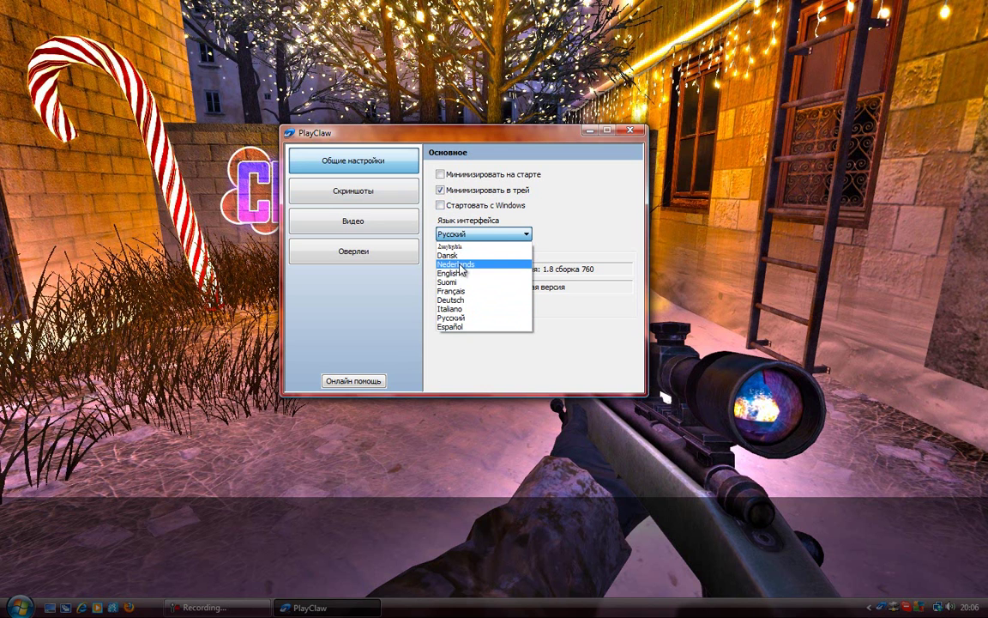
left_click(461, 275)
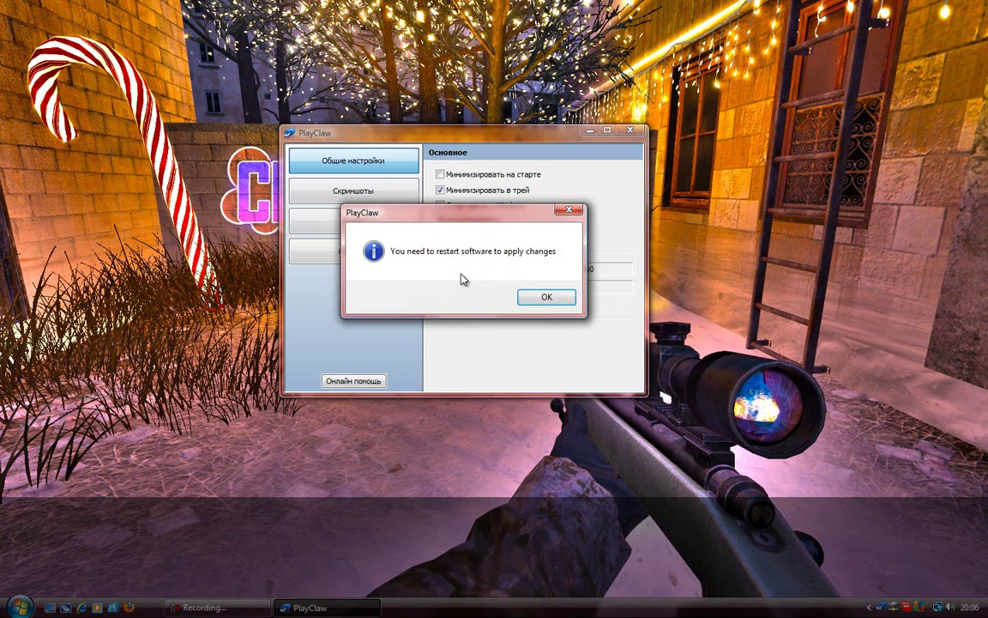
left_click(546, 296)
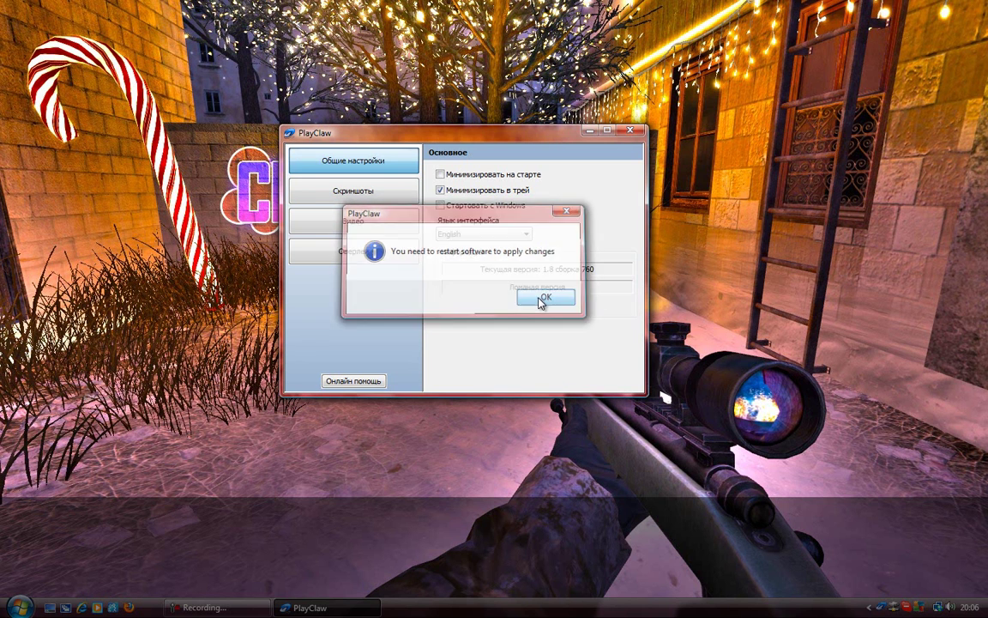
left_click(630, 130)
left_click(465, 294)
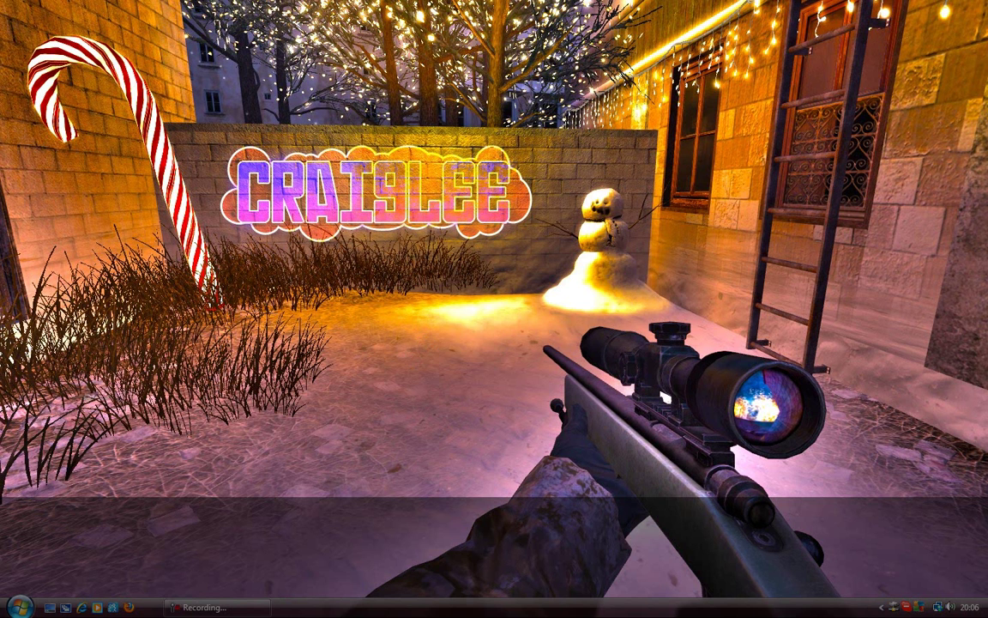
left_click(19, 607)
left_click(62, 462)
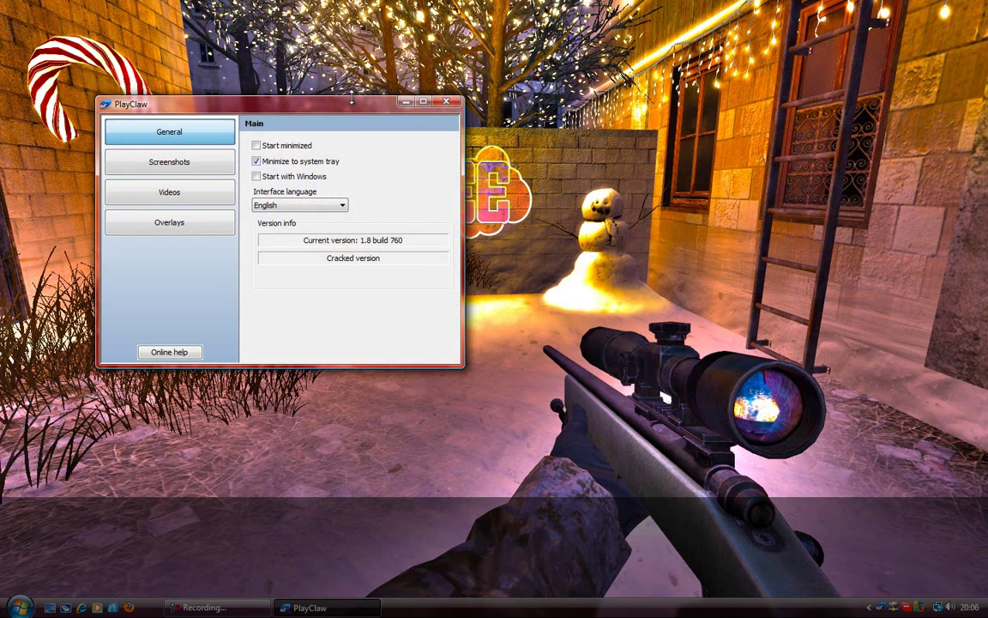
left_click_drag(384, 109, 575, 81)
Look through the Screenshots, Videos and General settings pages of PlayClaw
left_click(380, 146)
left_click(409, 175)
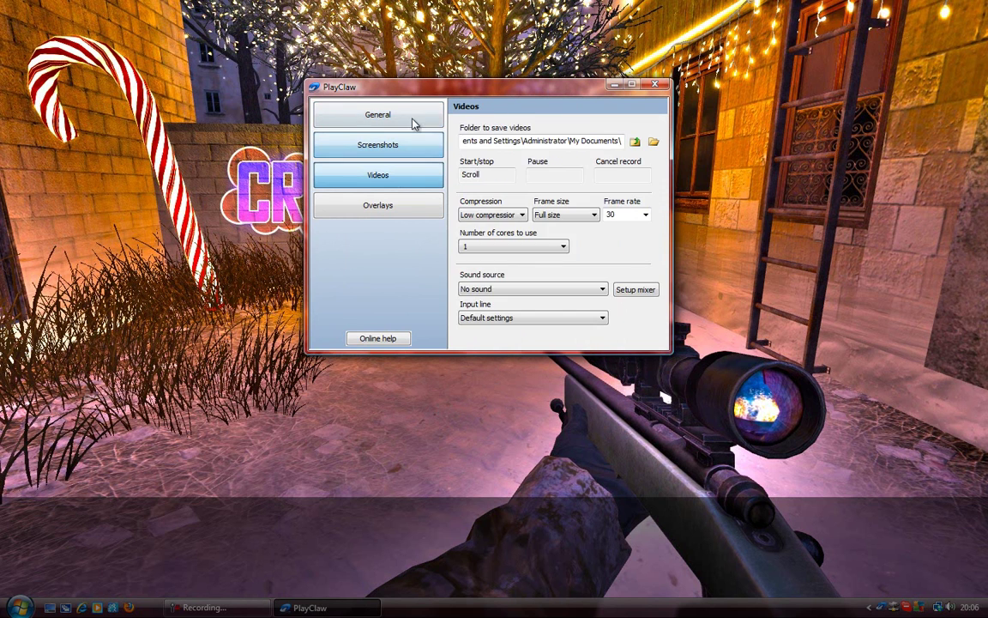
left_click(378, 114)
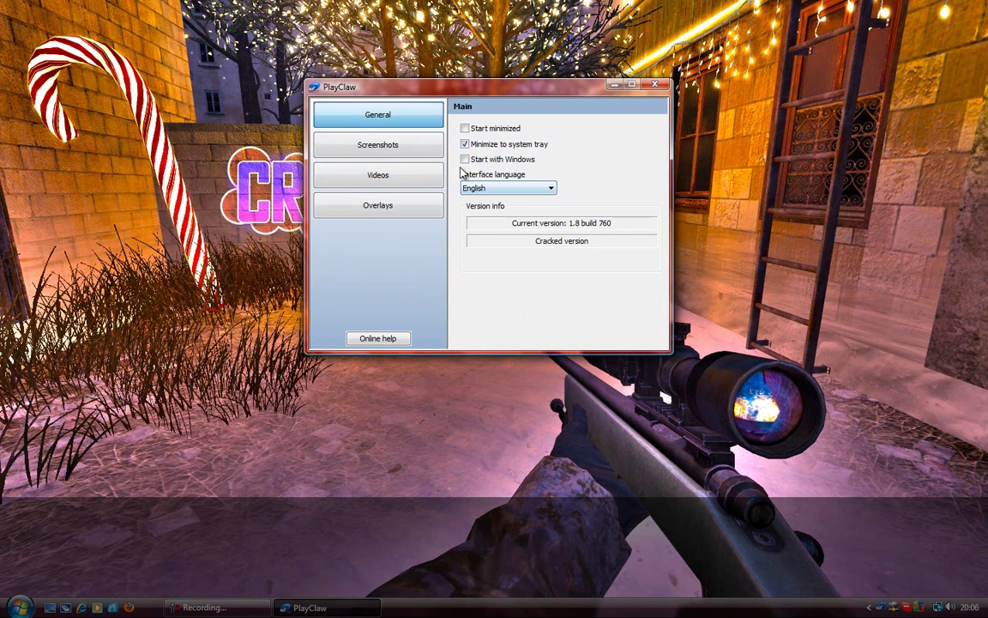
left_click(415, 151)
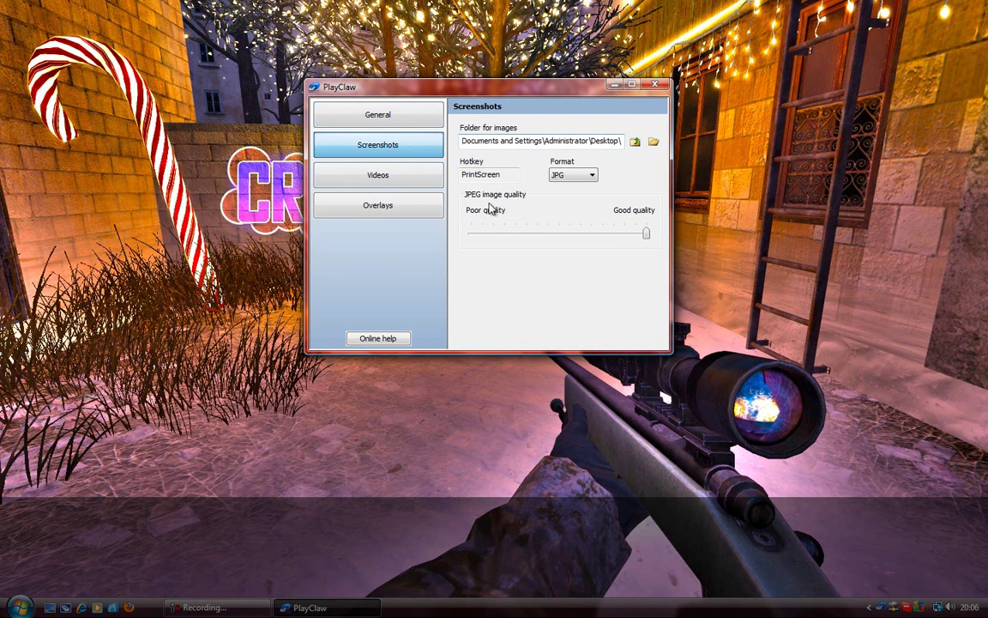
Set the folder for saving videos to the Videos folder in the user's profile and check its path
left_click(397, 176)
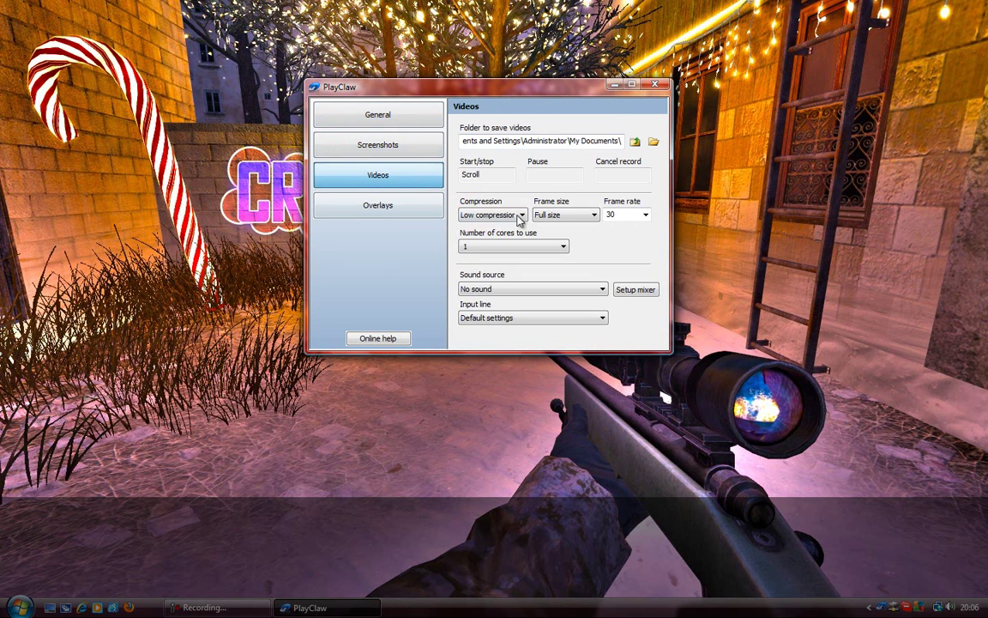
left_click_drag(483, 141, 600, 140)
left_click(497, 140)
left_click(600, 141)
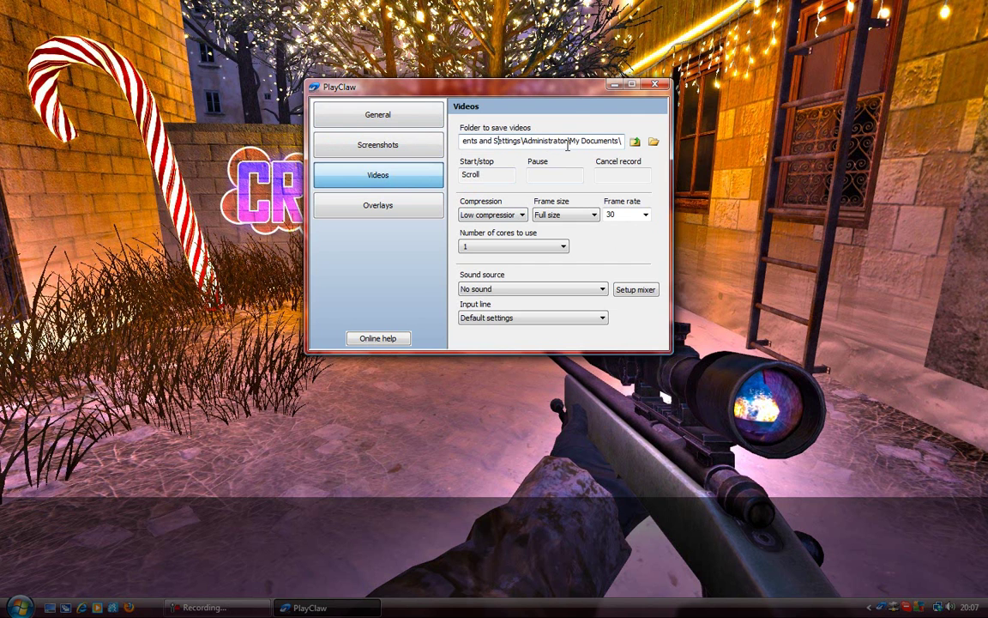
left_click(637, 143)
scroll(435, 194, "up", 2)
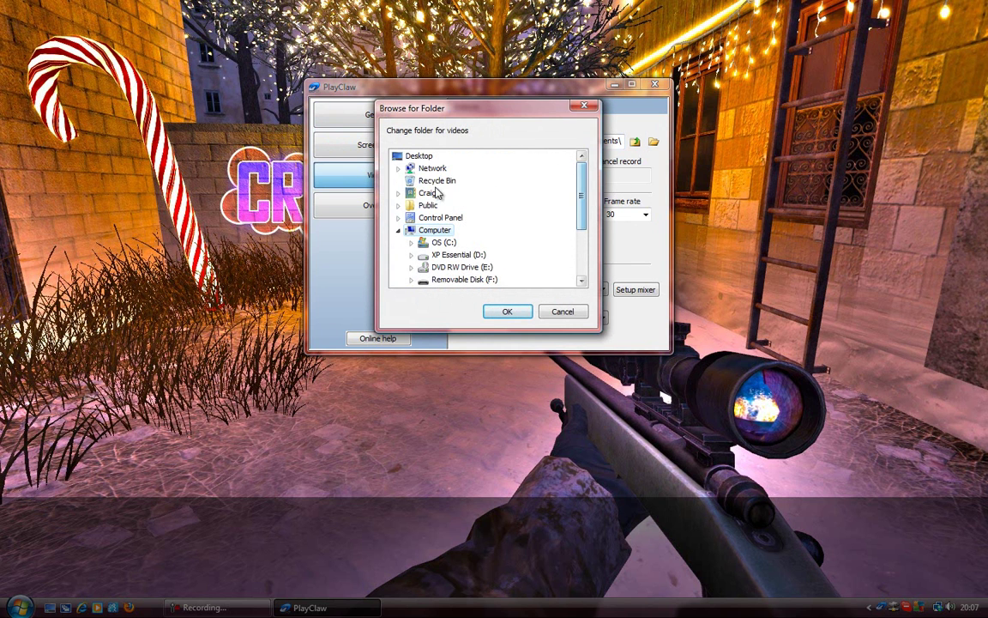
left_click(434, 194)
left_click_drag(582, 185, 584, 243)
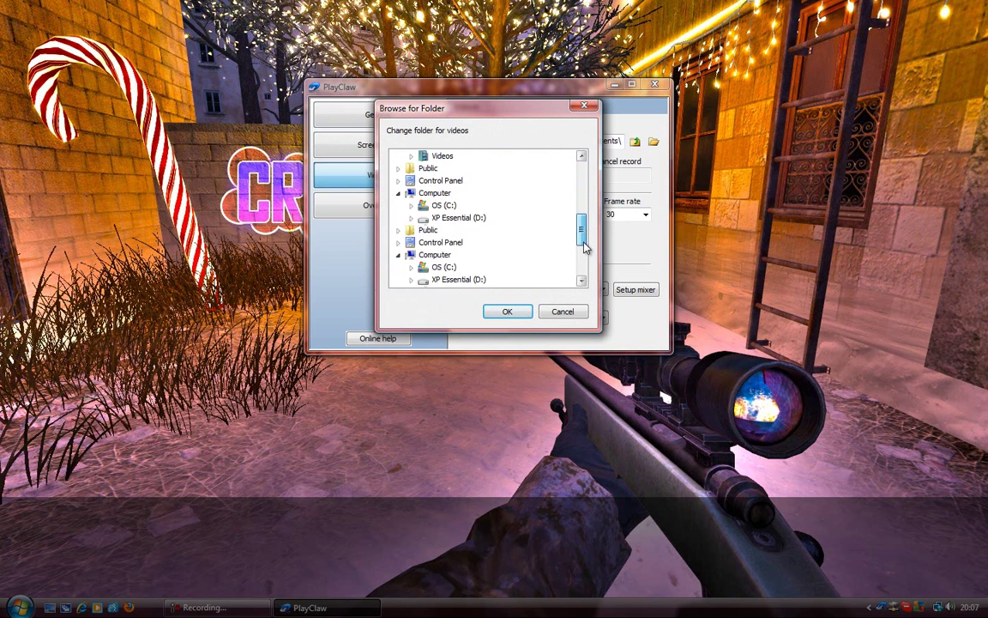
scroll(477, 230, "up", 1)
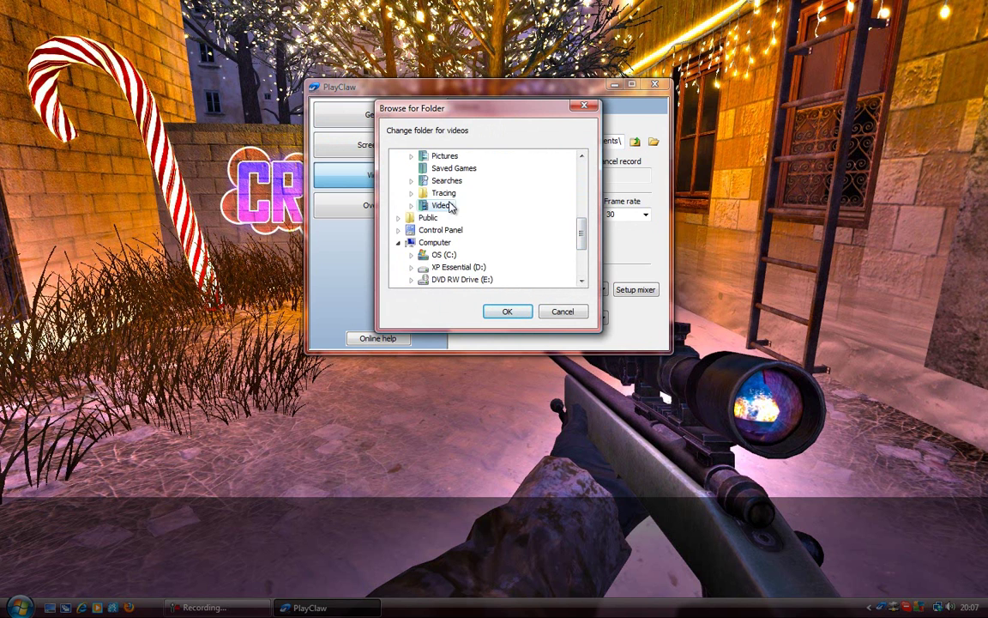
double_click(442, 205)
left_click(507, 312)
double_click(549, 141)
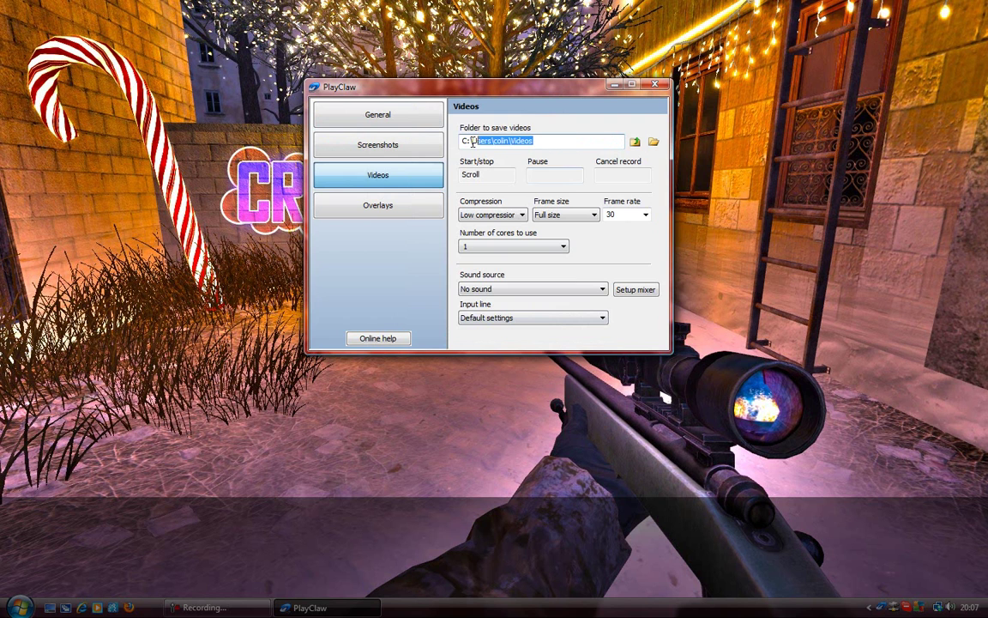
left_click(550, 141)
double_click(549, 140)
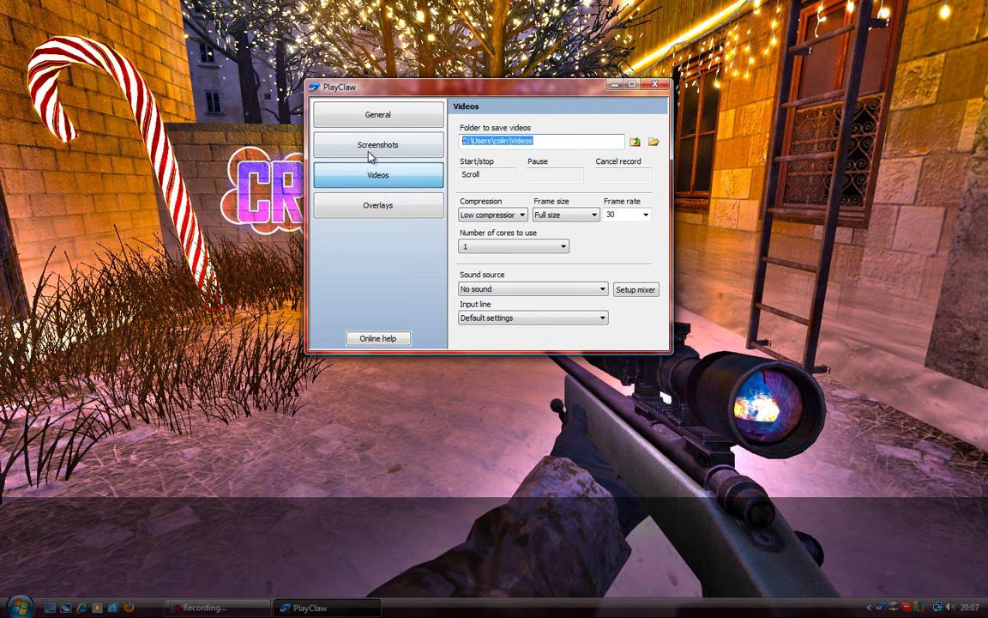
Assign the Up arrow as the start/stop recording hotkey and the Down arrow as the cancel record hotkey
left_click(494, 175)
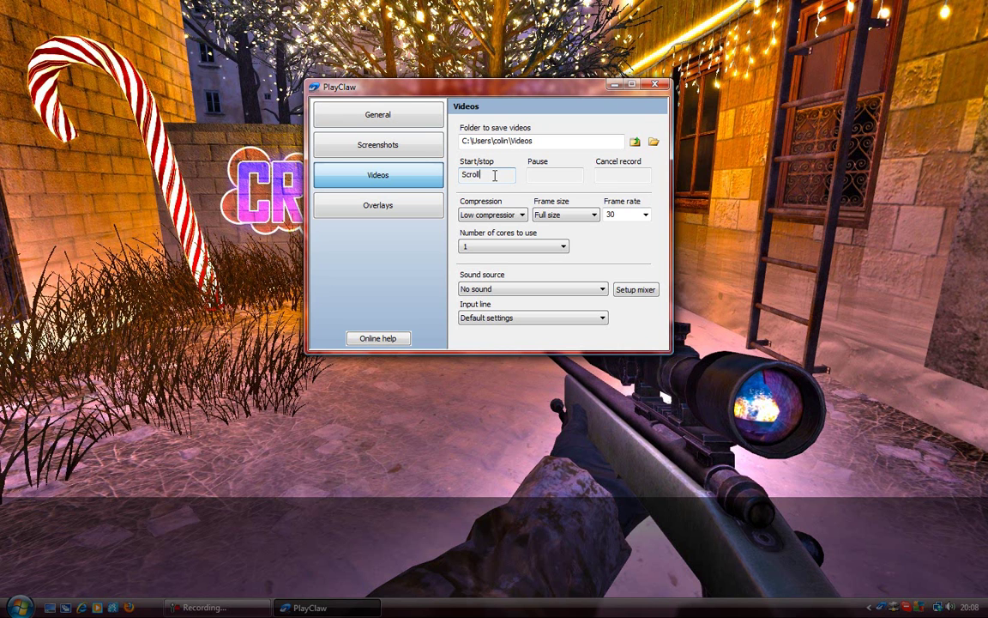
key("Up")
left_click(625, 172)
left_click(555, 174)
left_click(618, 174)
key("Down")
Try High compression for videos, return to Low compression, and select Full size as the frame size
left_click(488, 215)
left_click(498, 246)
left_click(491, 216)
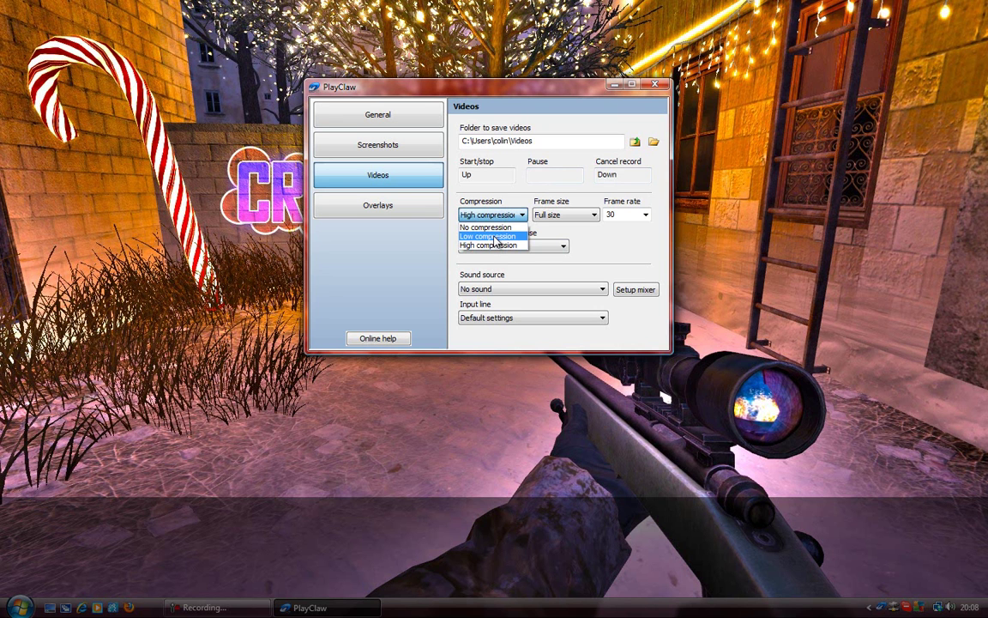
left_click(495, 238)
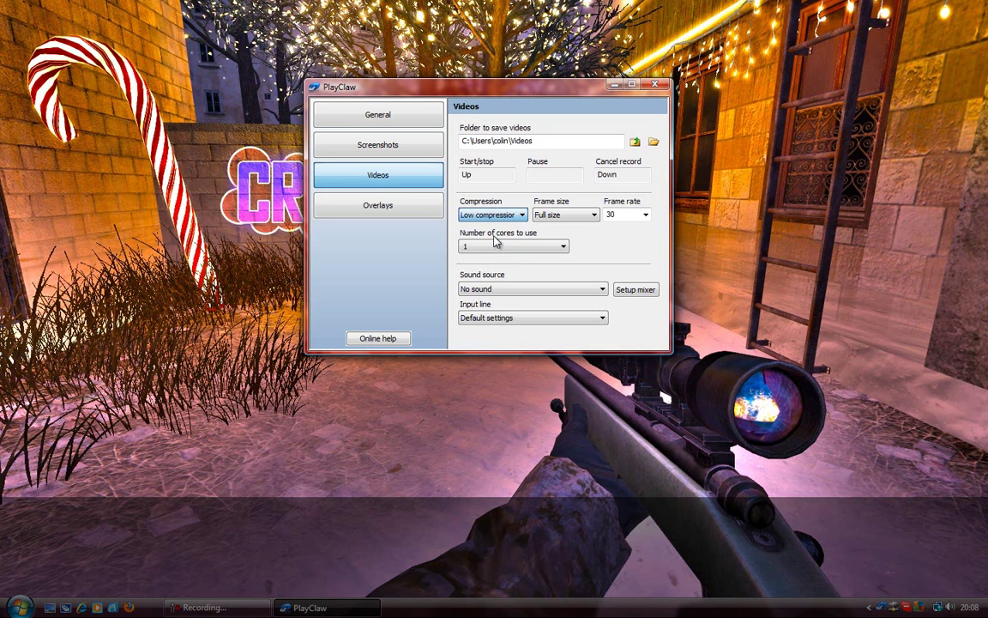
left_click(552, 214)
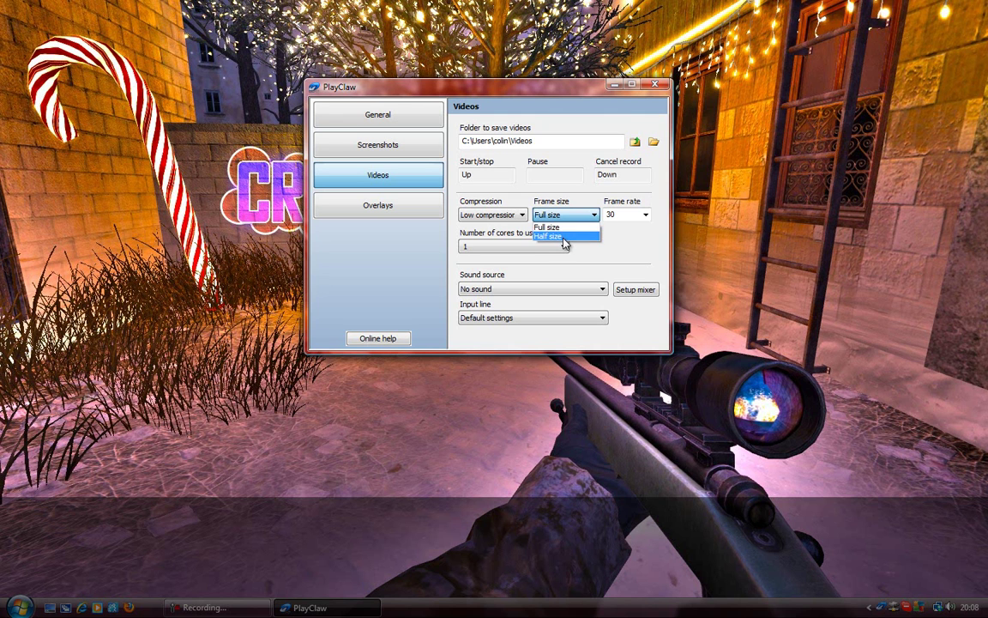
left_click(567, 229)
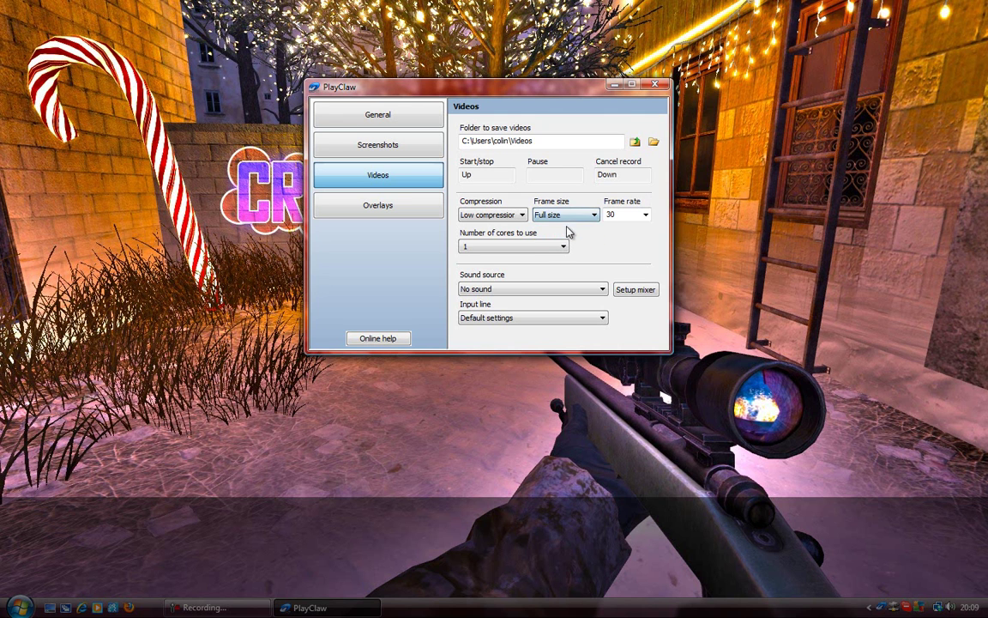
Try a video frame rate of 60 and set it back to 30
left_click(646, 217)
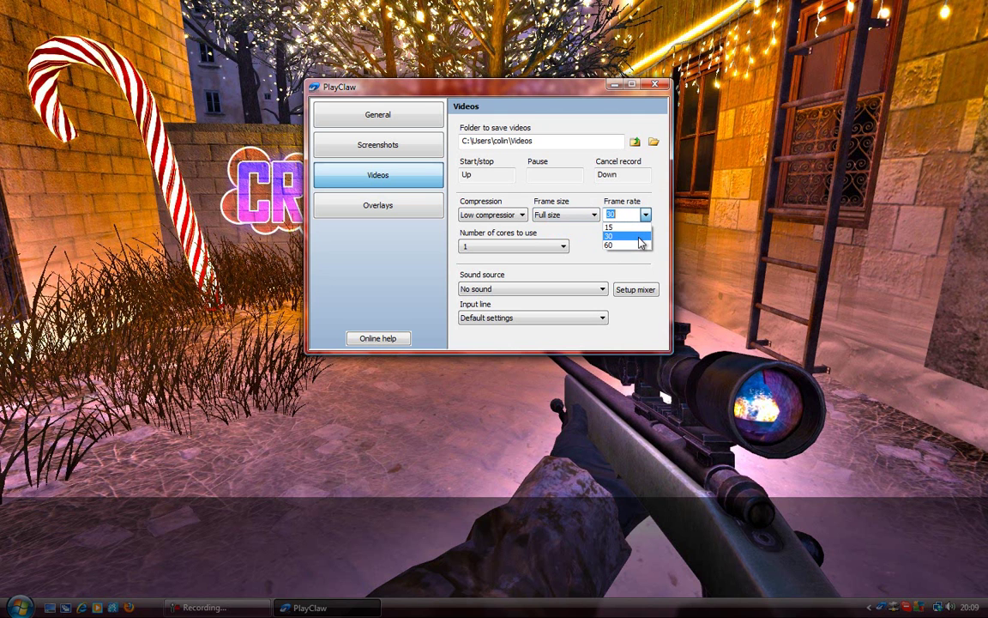
left_click(636, 245)
left_click(644, 216)
left_click(646, 215)
left_click(646, 216)
left_click(647, 216)
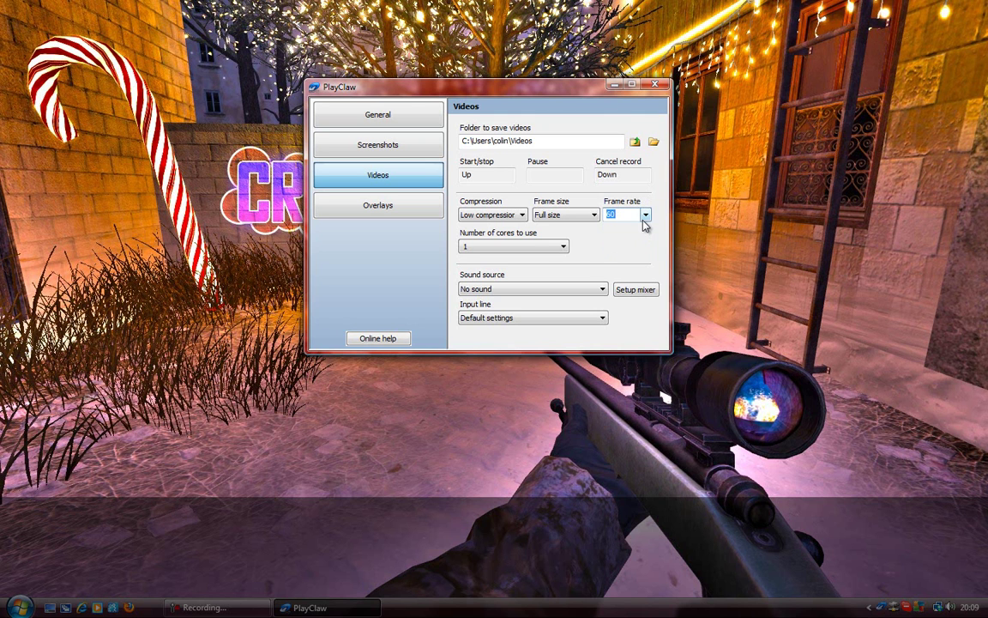
left_click(646, 216)
left_click(647, 213)
left_click(648, 214)
left_click(635, 246)
left_click(645, 215)
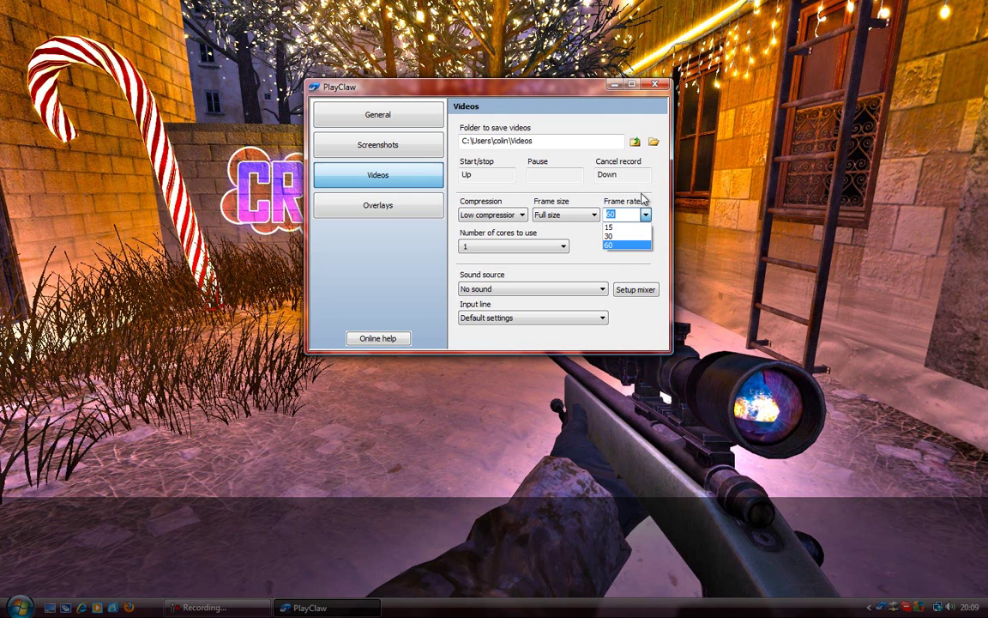
left_click(643, 201)
left_click(645, 215)
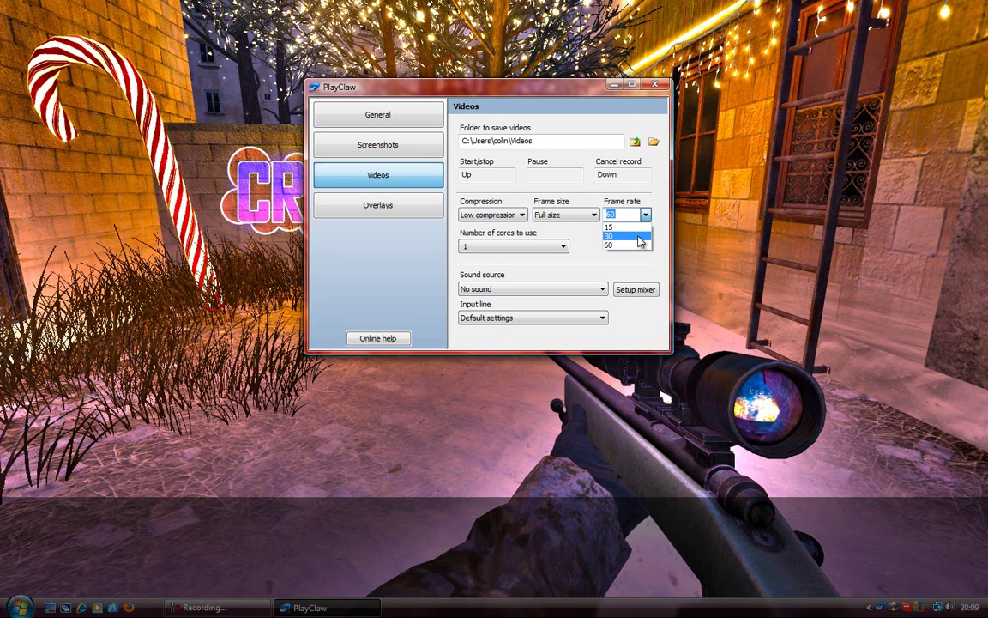
left_click(639, 237)
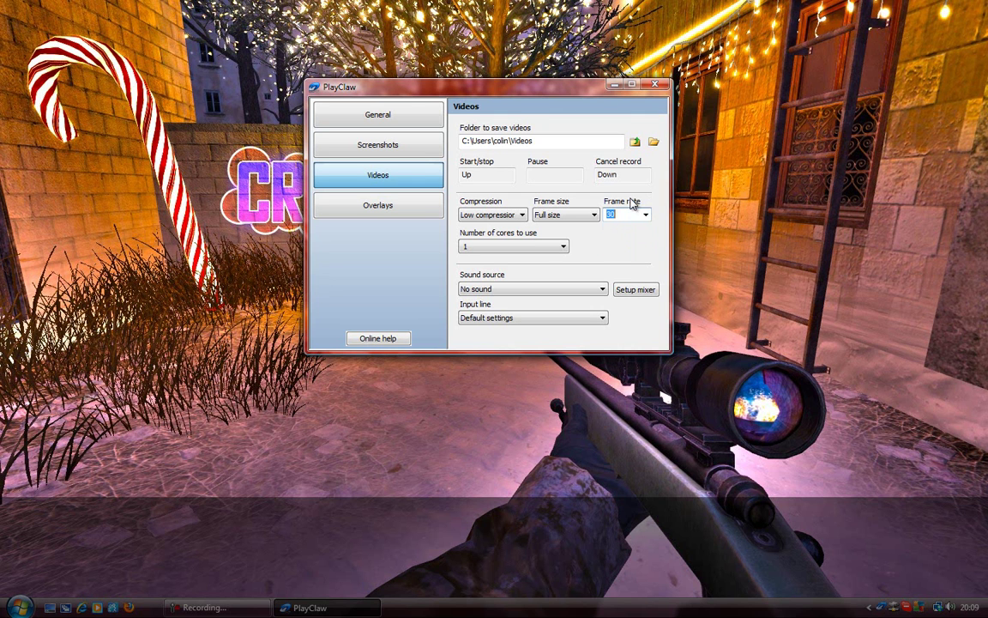
Set the number of cores to use for video recording to 1
left_click(511, 247)
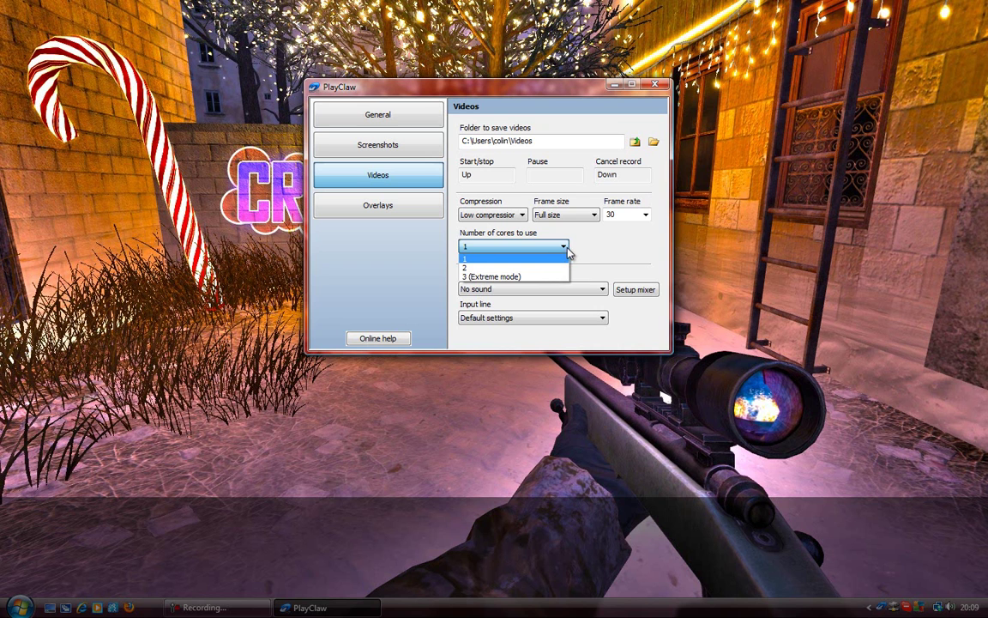
left_click(558, 260)
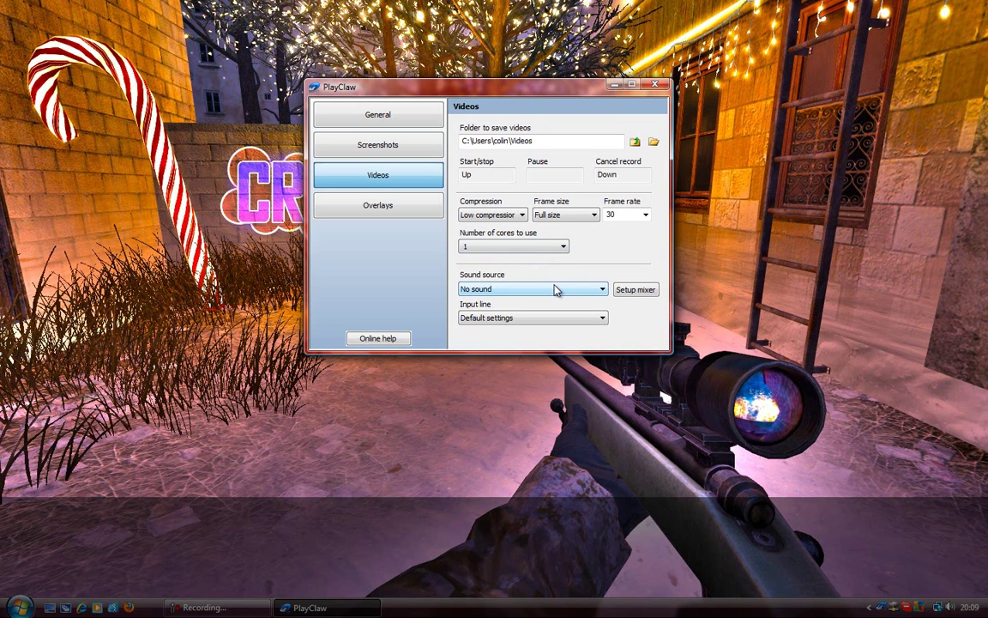
left_click(532, 246)
left_click(536, 258)
Set the sound source for videos to the Vista Audio - Speakers (High Definition Audio) device
left_click(531, 291)
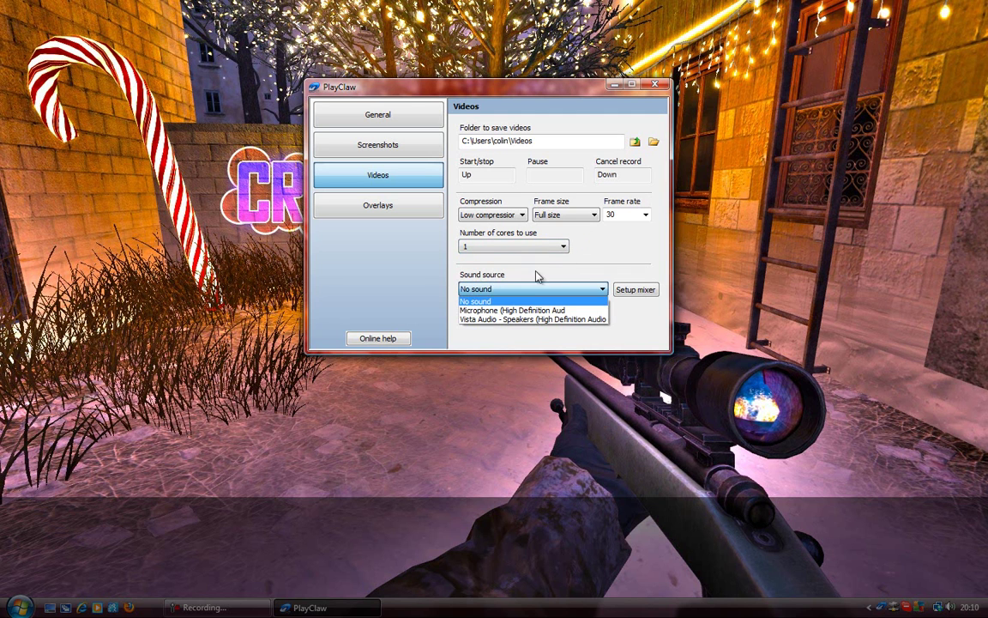
left_click(541, 320)
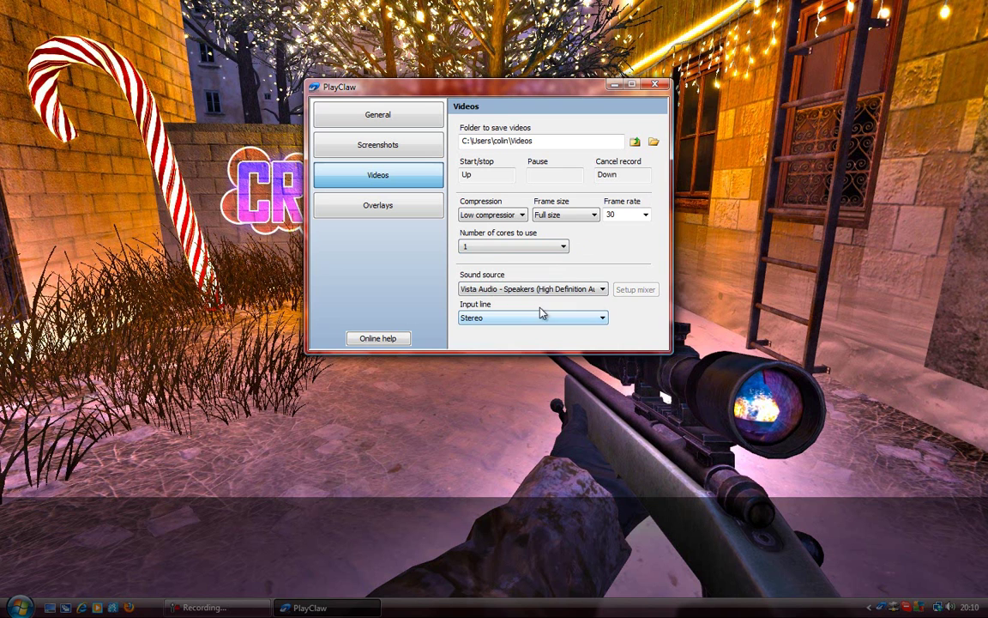
left_click(547, 290)
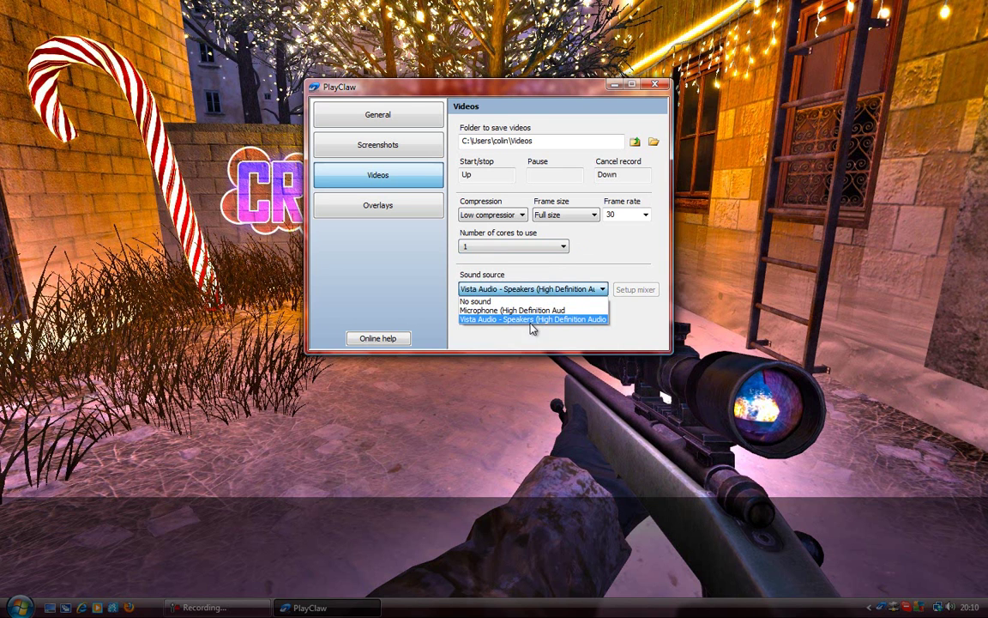
left_click(540, 320)
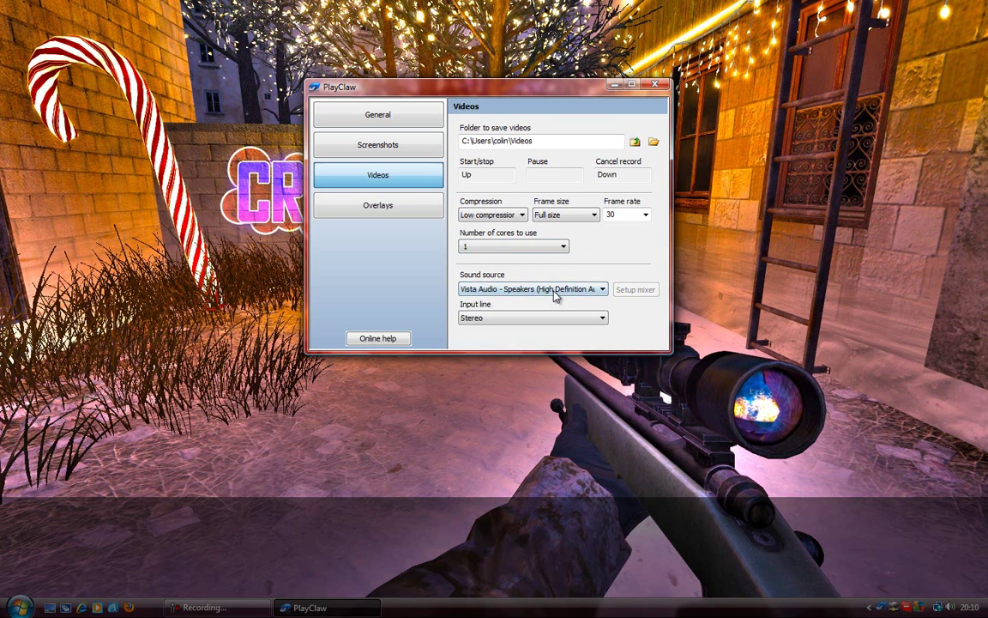
left_click(554, 290)
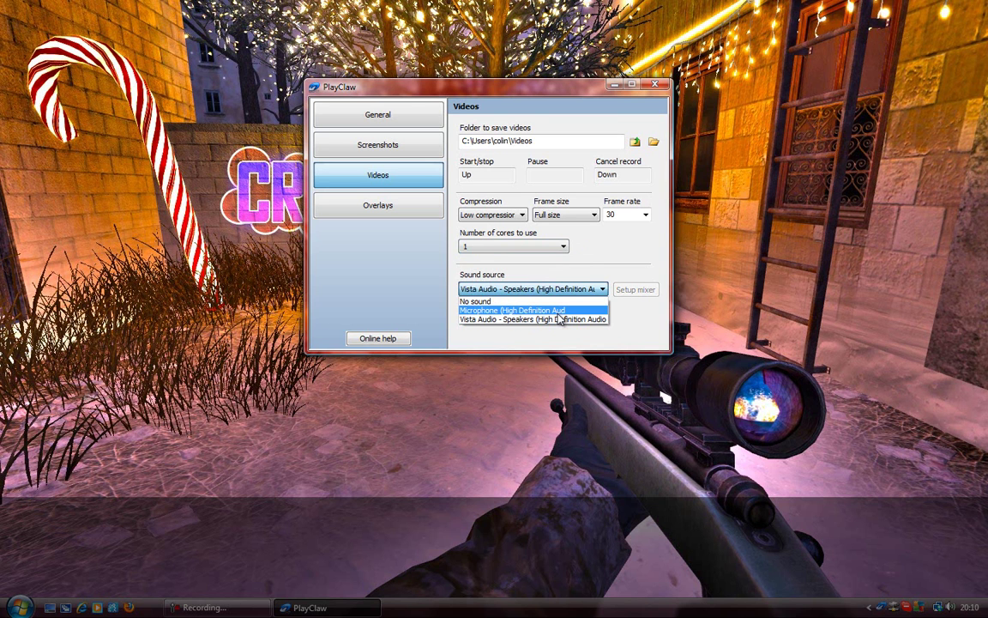
left_click(559, 319)
left_click(578, 287)
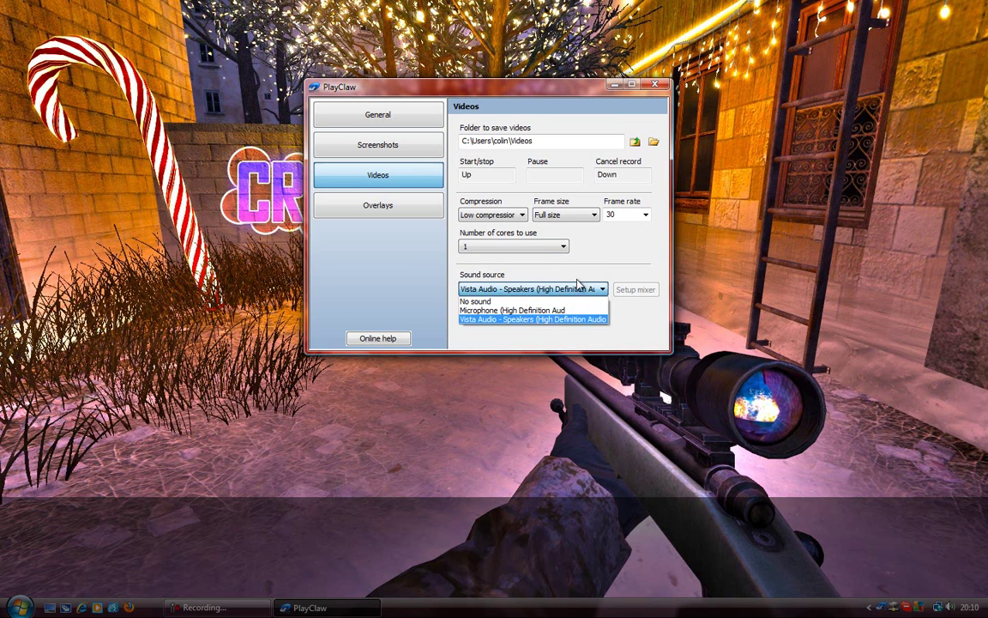
left_click(577, 287)
left_click(575, 289)
left_click(566, 279)
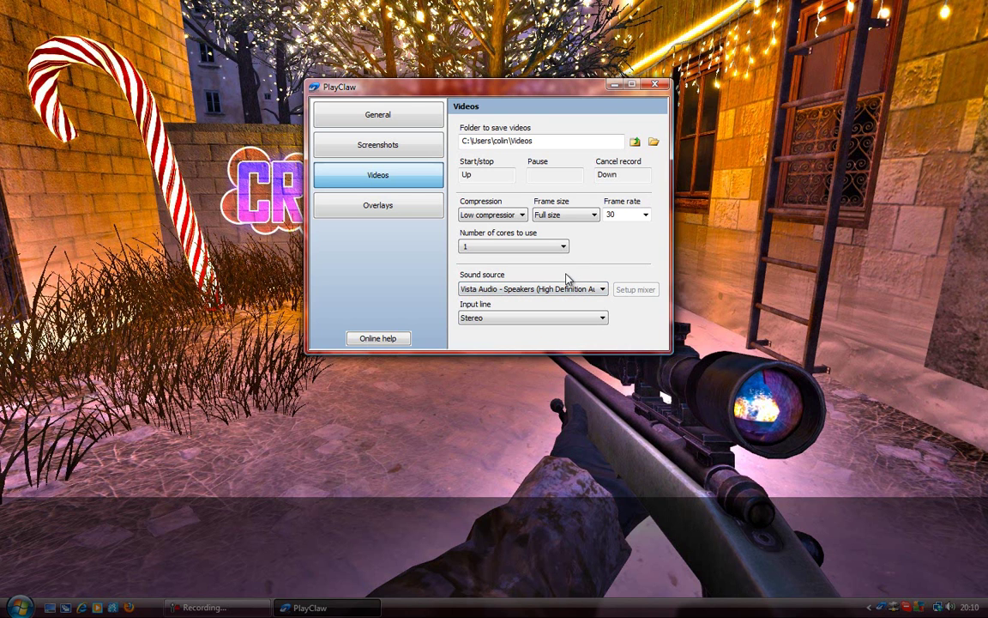
left_click(569, 289)
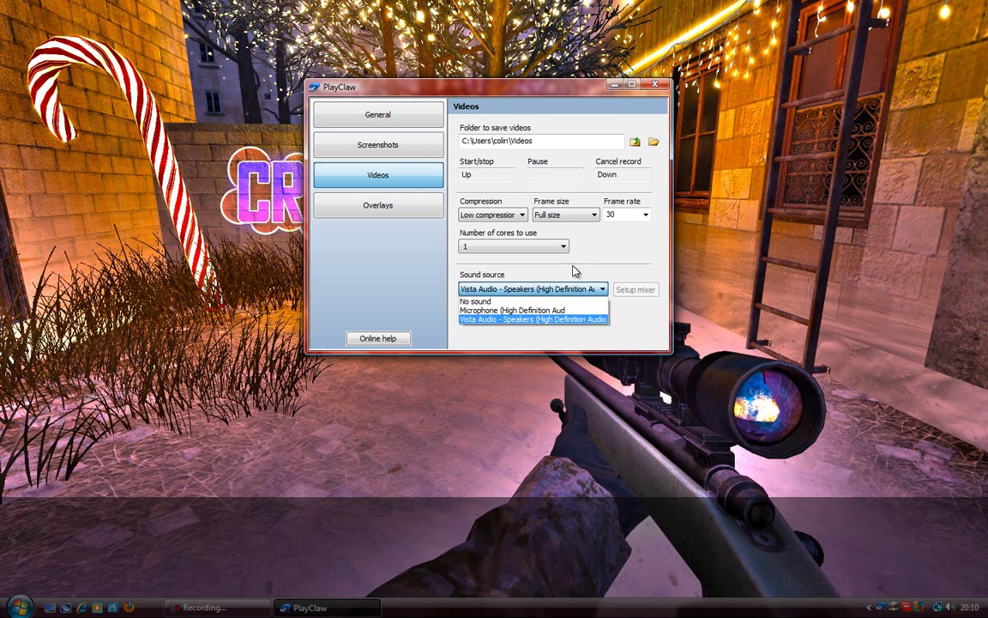
left_click(575, 269)
left_click(575, 290)
Check the input line options for the speaker sound source and keep Stereo selected
left_click(575, 319)
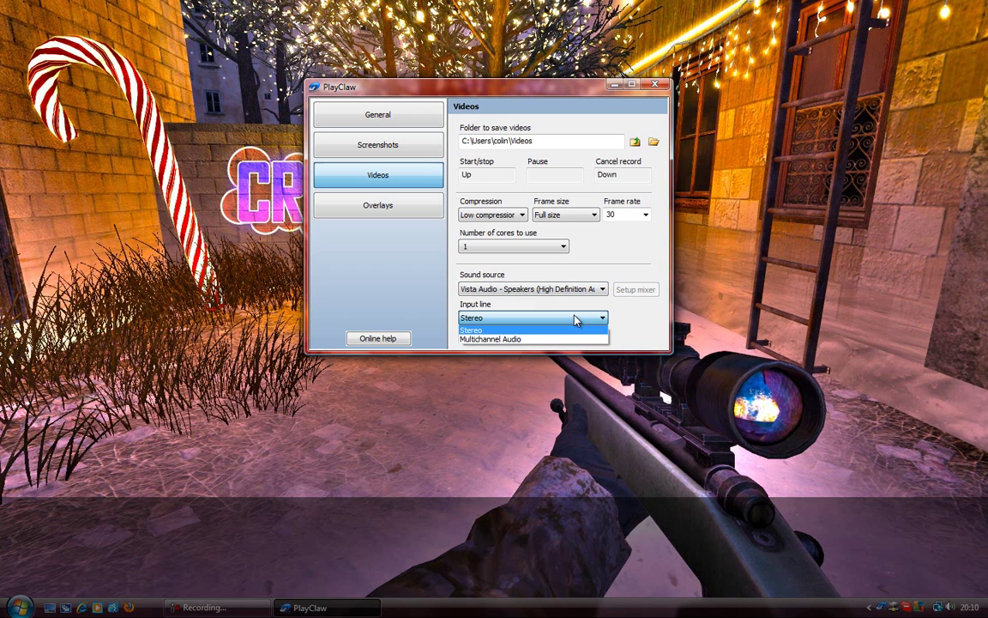
left_click(564, 304)
left_click(563, 318)
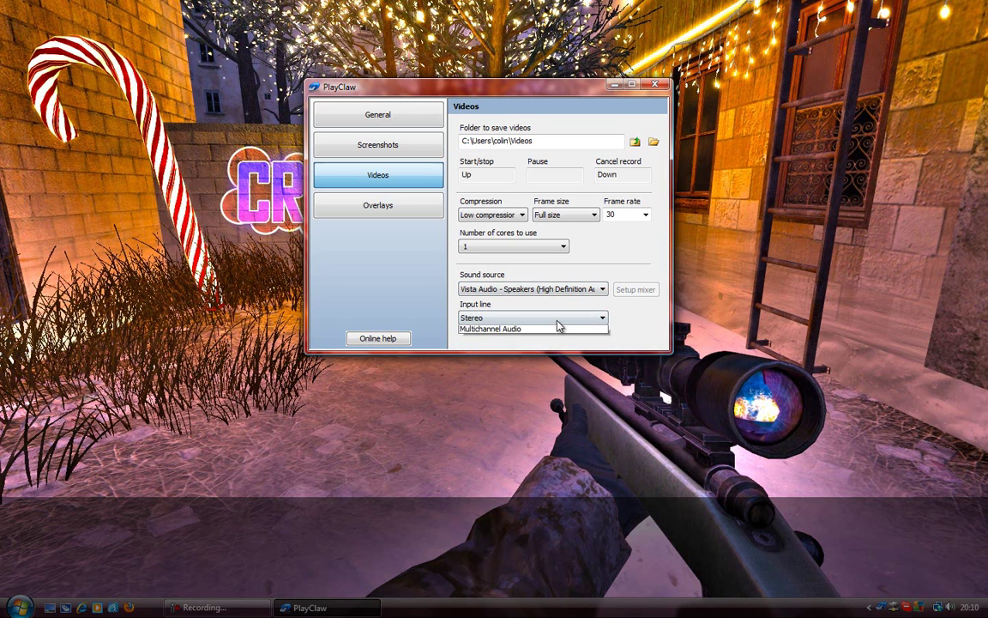
left_click(467, 316)
left_click(477, 319)
left_click(477, 320)
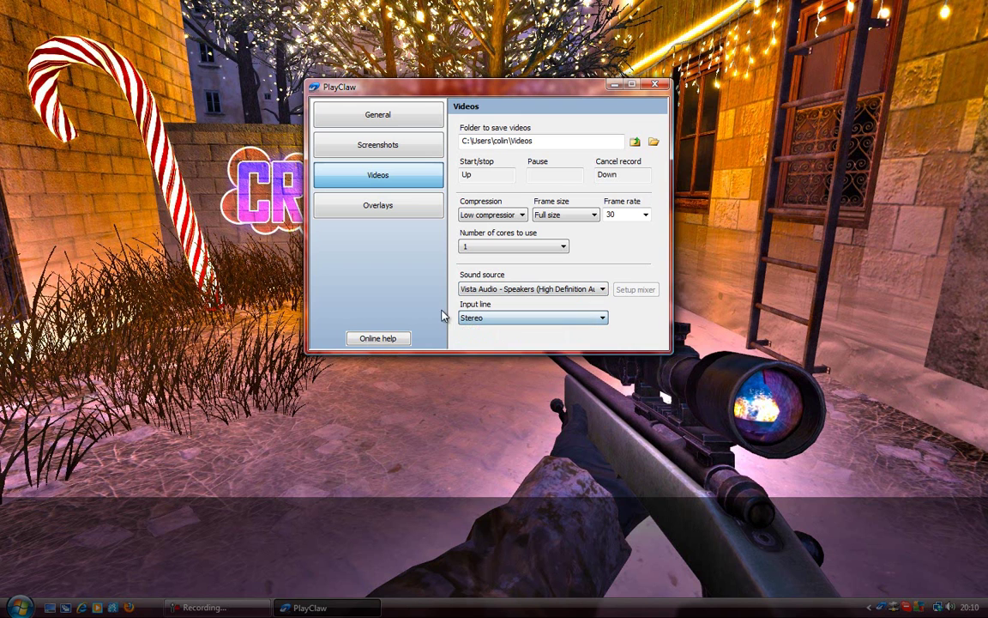
left_click(468, 319)
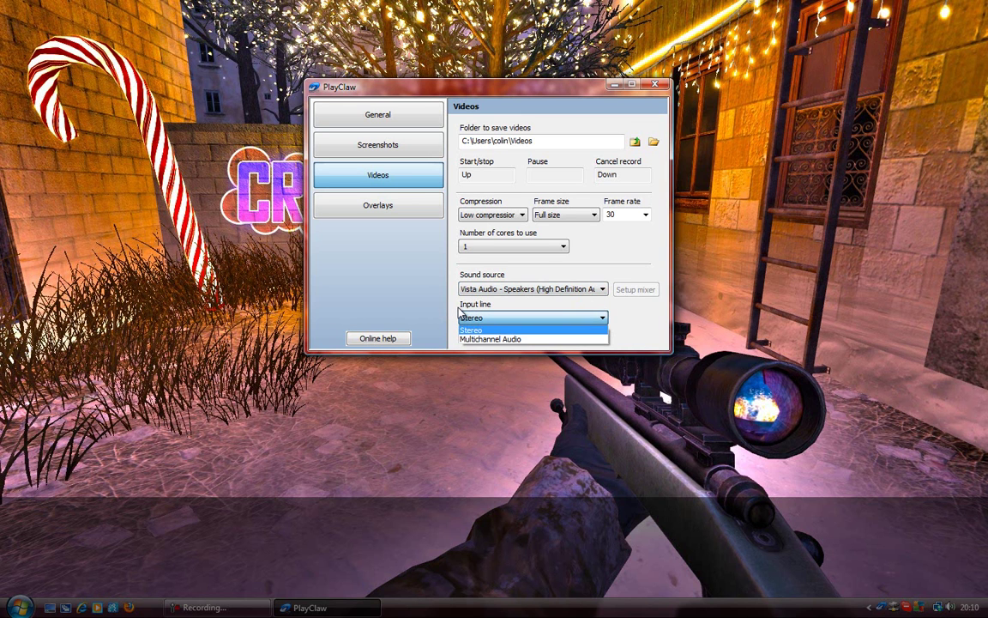
left_click(472, 315)
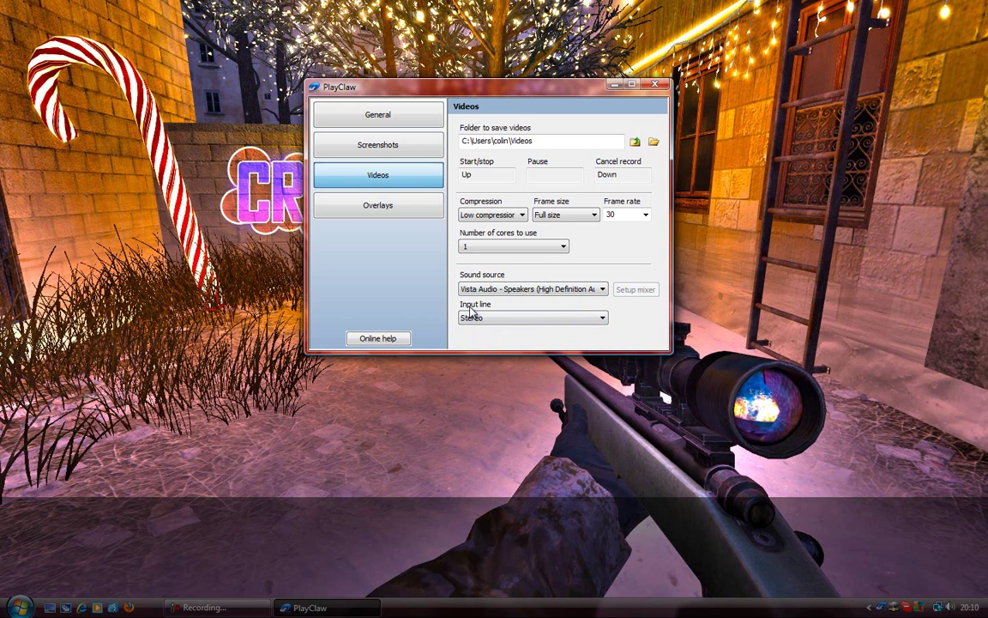
left_click(485, 317)
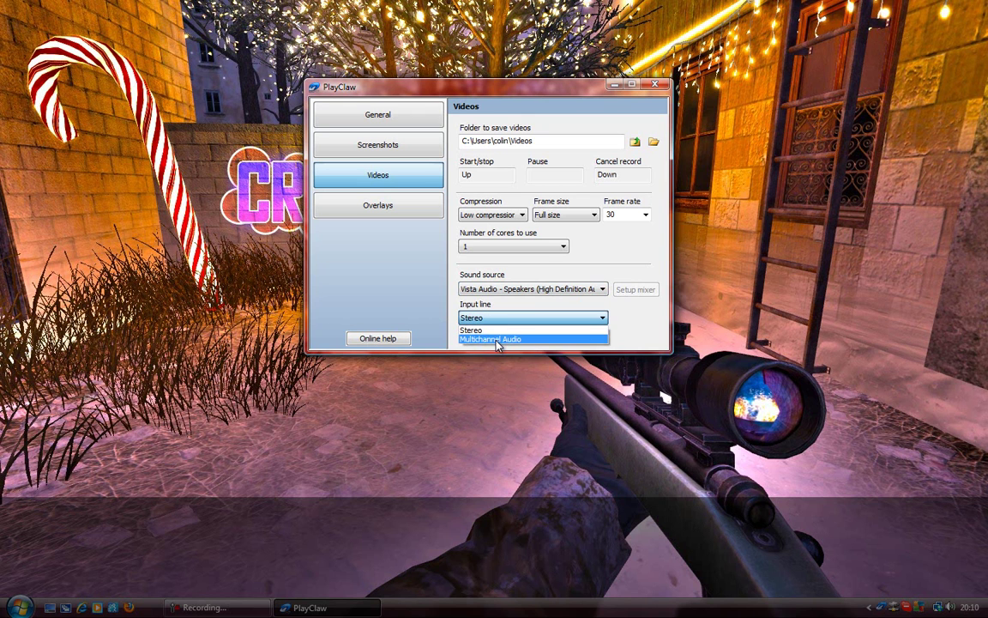
left_click(491, 329)
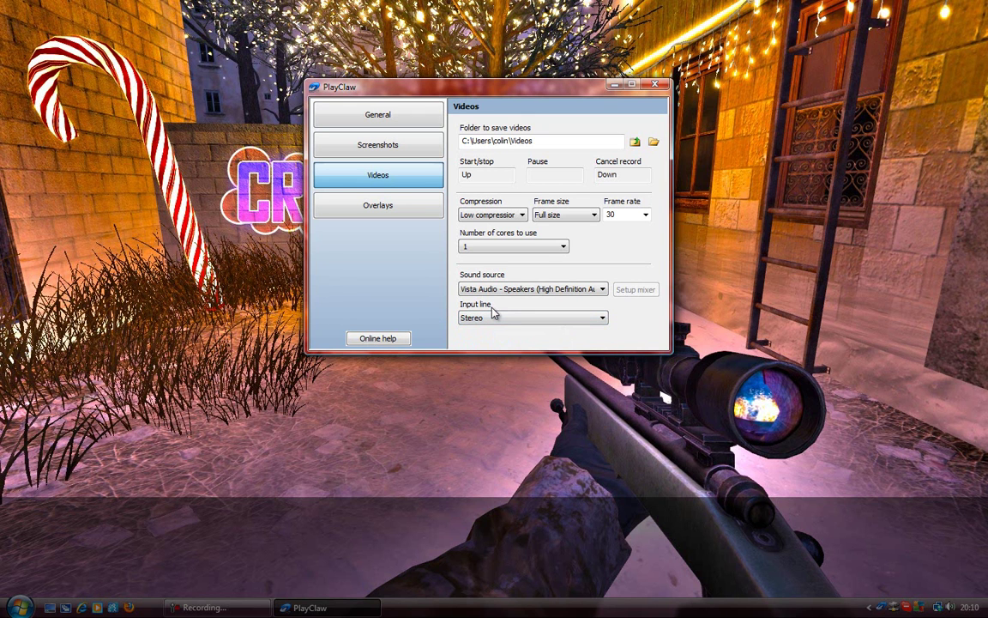
Look over the overlay and general settings, return to the video settings and minimize the PlayClaw window
left_click(383, 210)
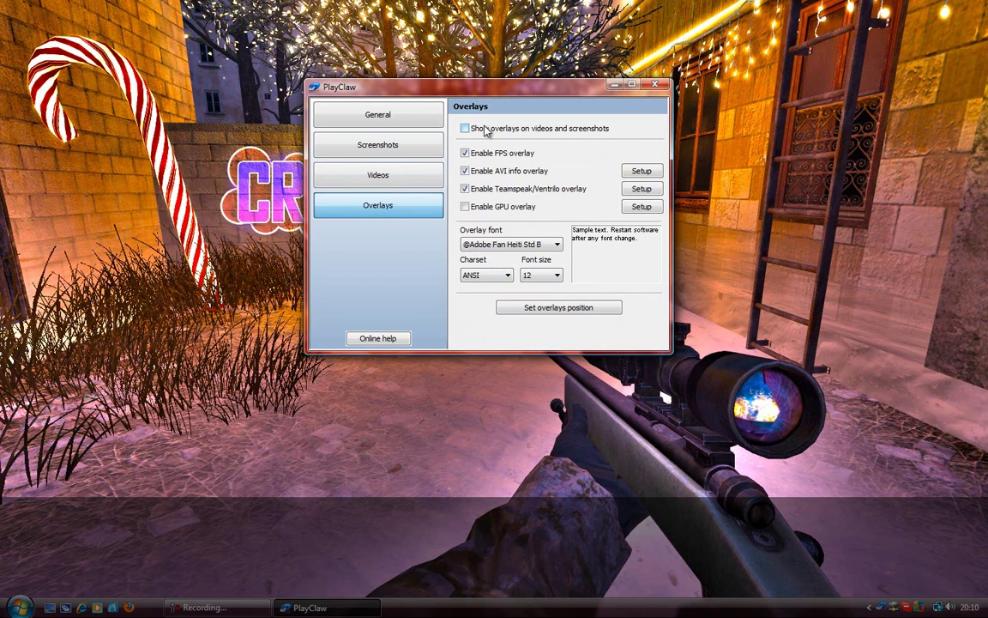
left_click(405, 120)
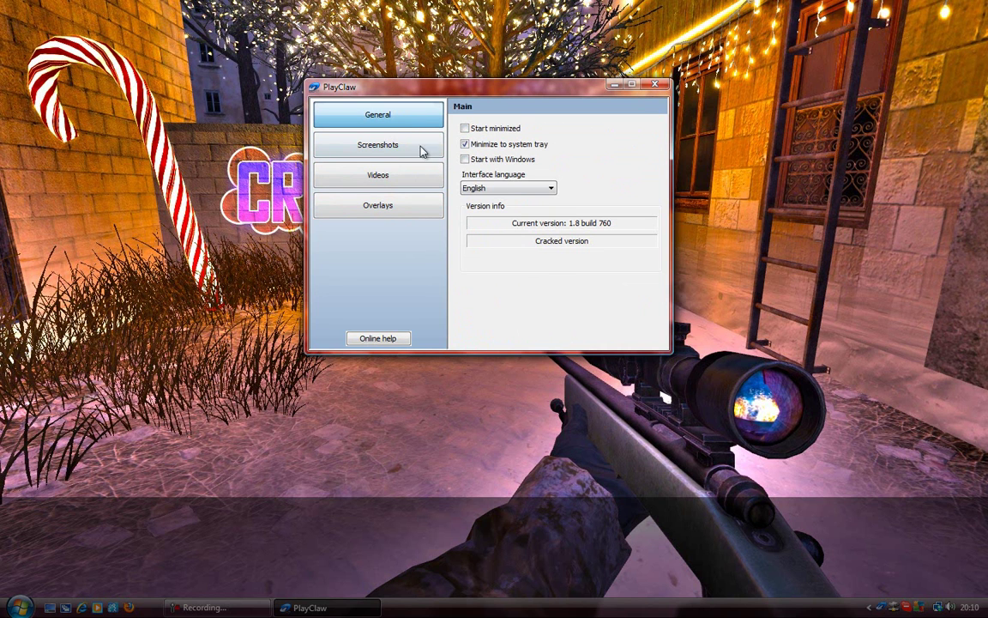
left_click(361, 176)
left_click(613, 84)
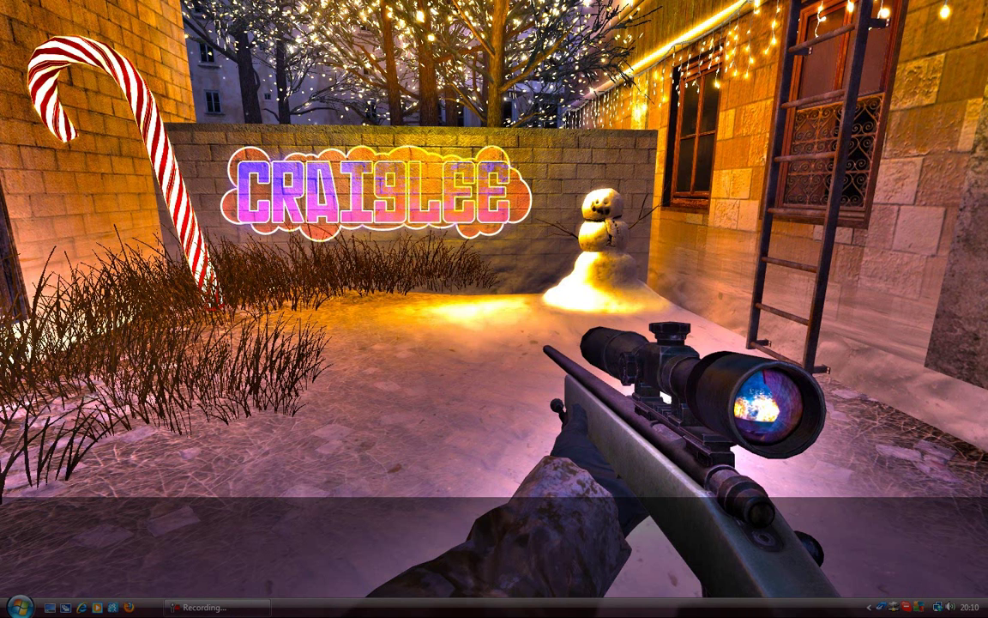
key("super")
key("super")
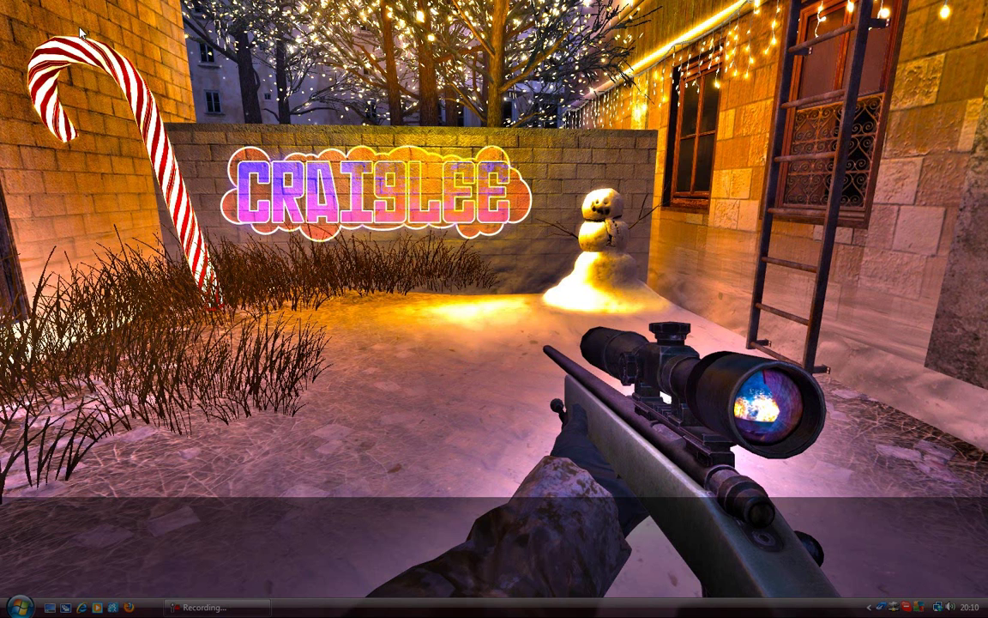